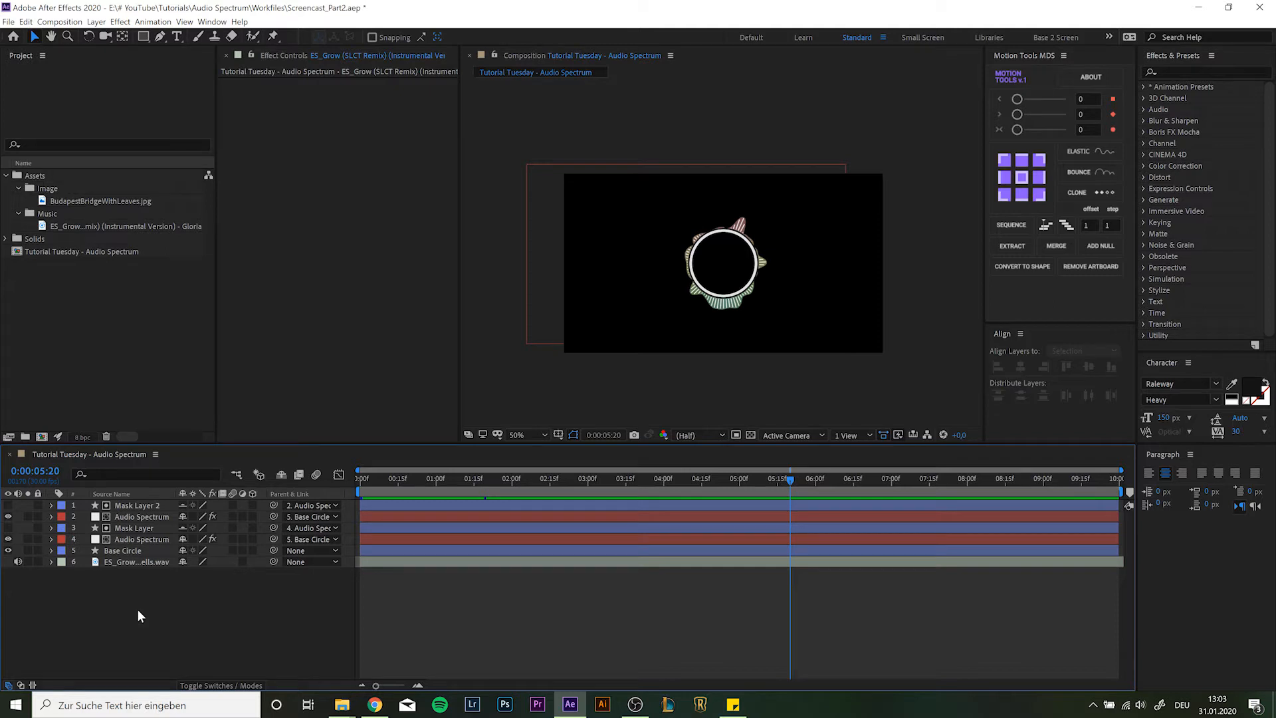
- Pre-compose all layers into a composition named Audio Visu and place BudapestBridgeWithLeaves.jpg beneath it in the timeline
key("ctrl+a")
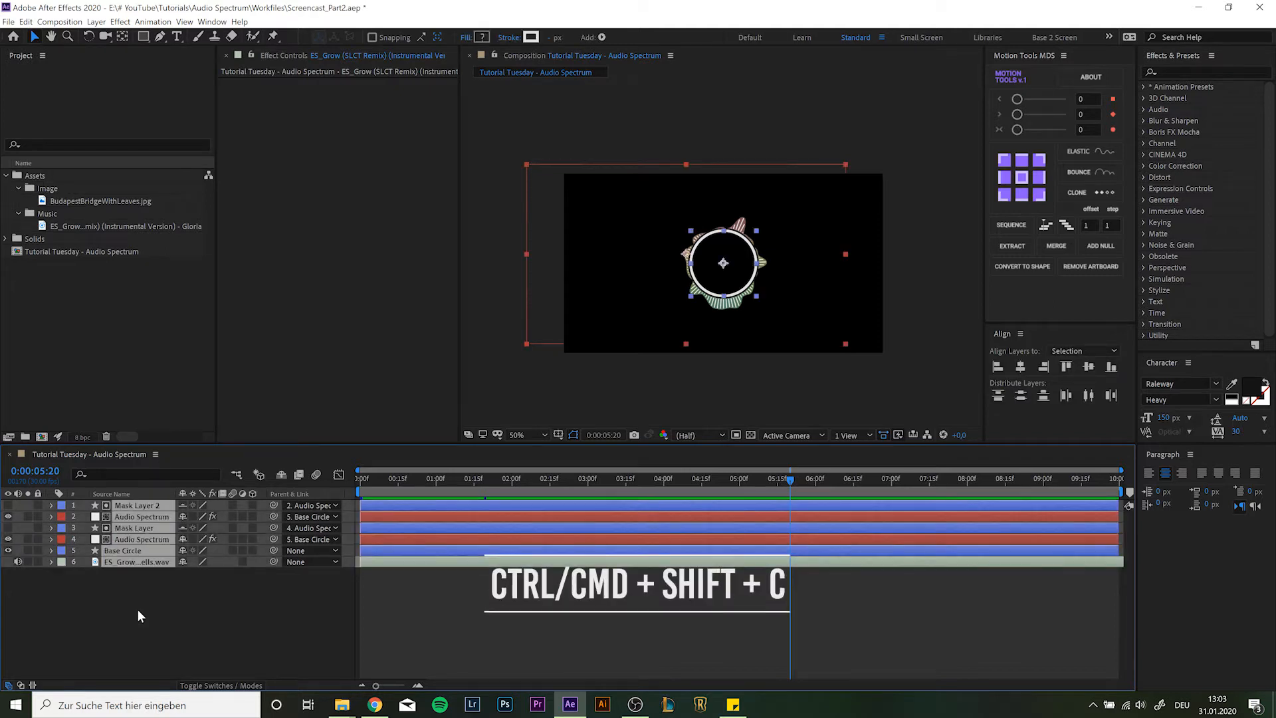
key("ctrl+shift+c")
type("Audio Visu")
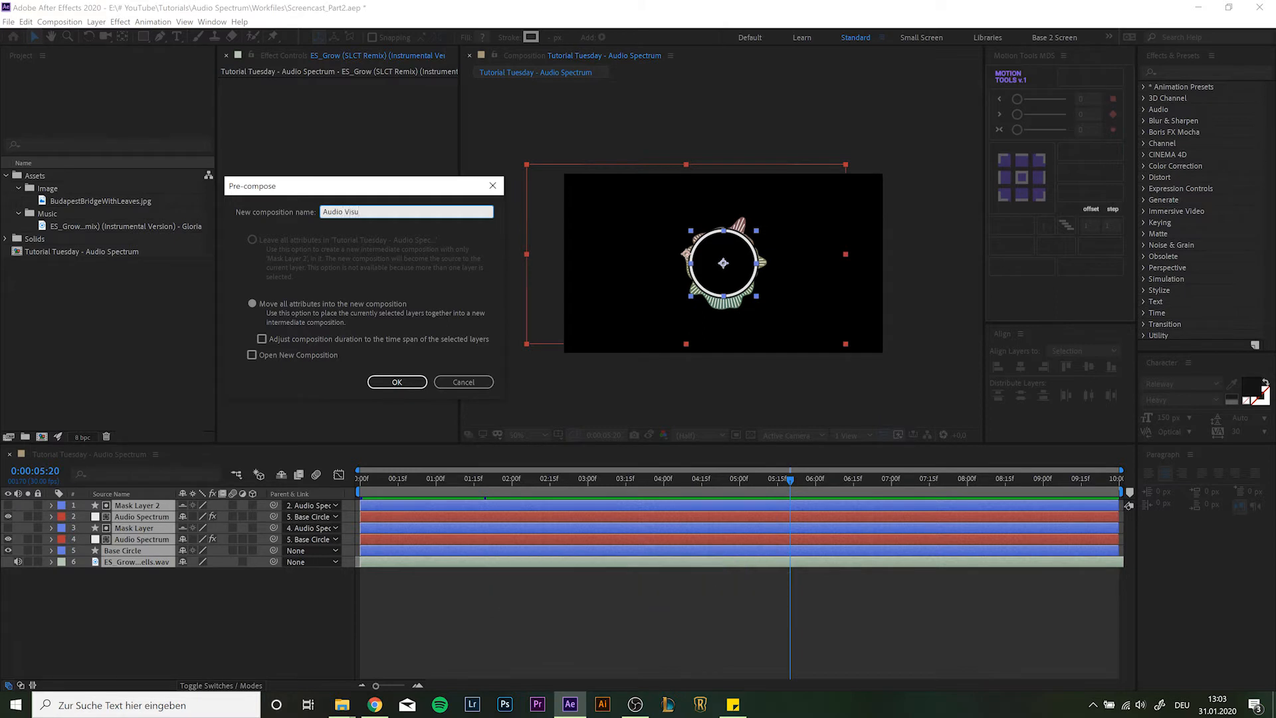
left_click(398, 382)
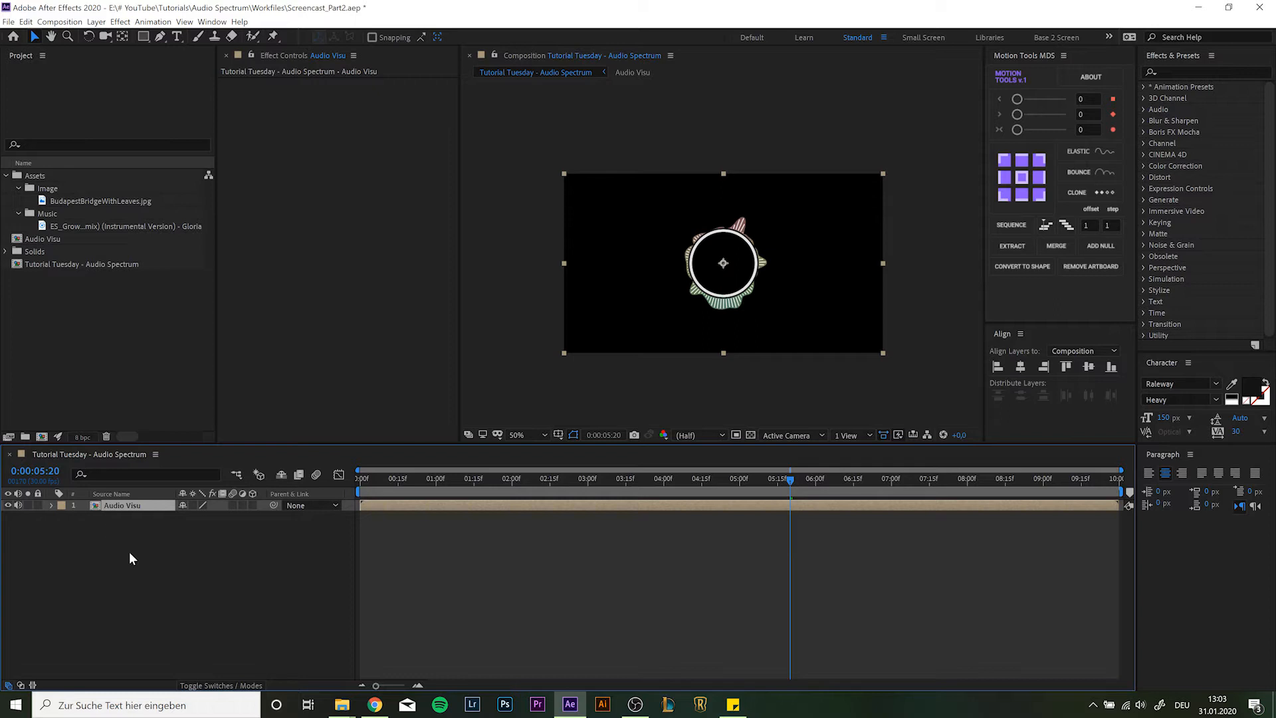
left_click(129, 553)
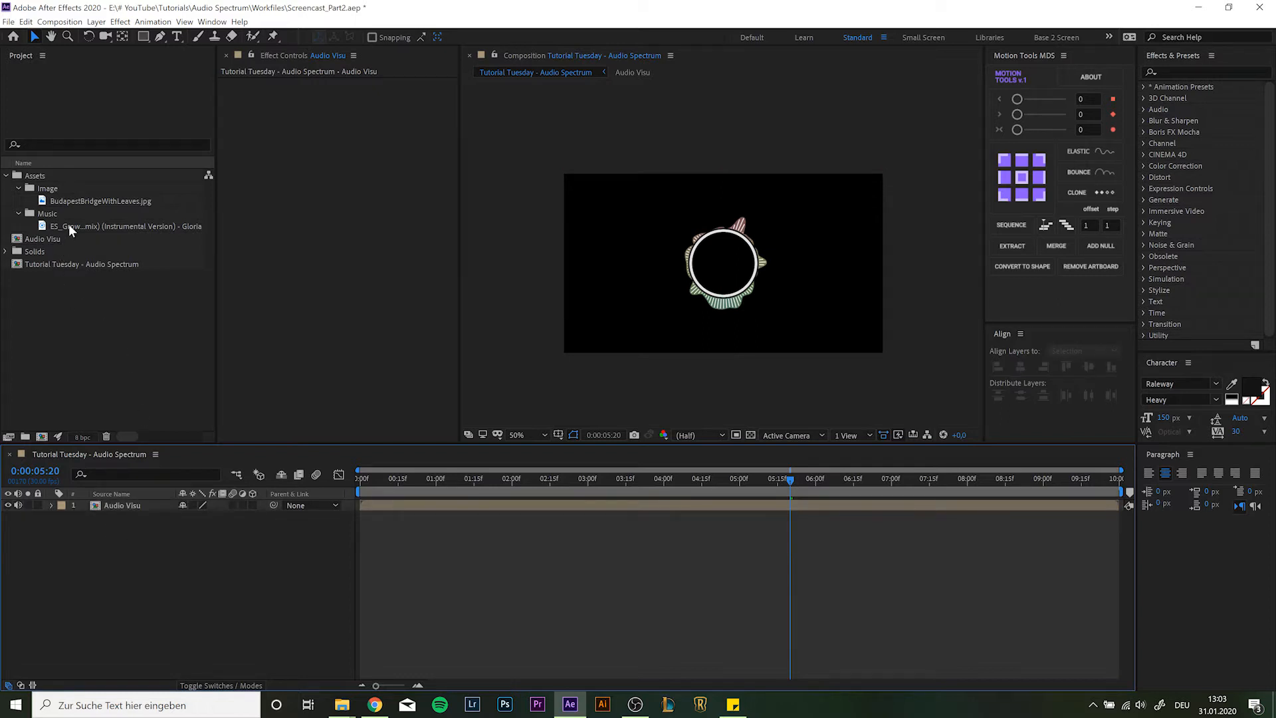
left_click_drag(74, 199, 123, 525)
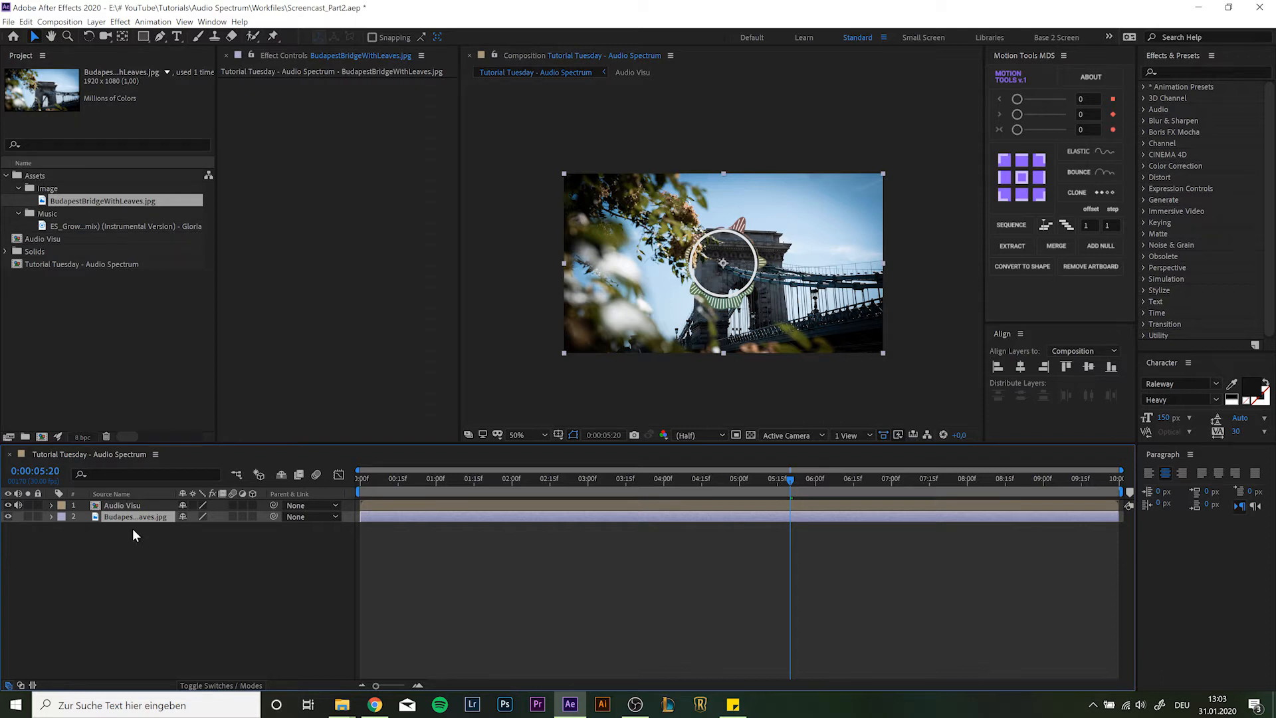
- Make the Audio Visu layer 3D and set its Orientation to 330°, 19°, 0°
left_click(131, 507)
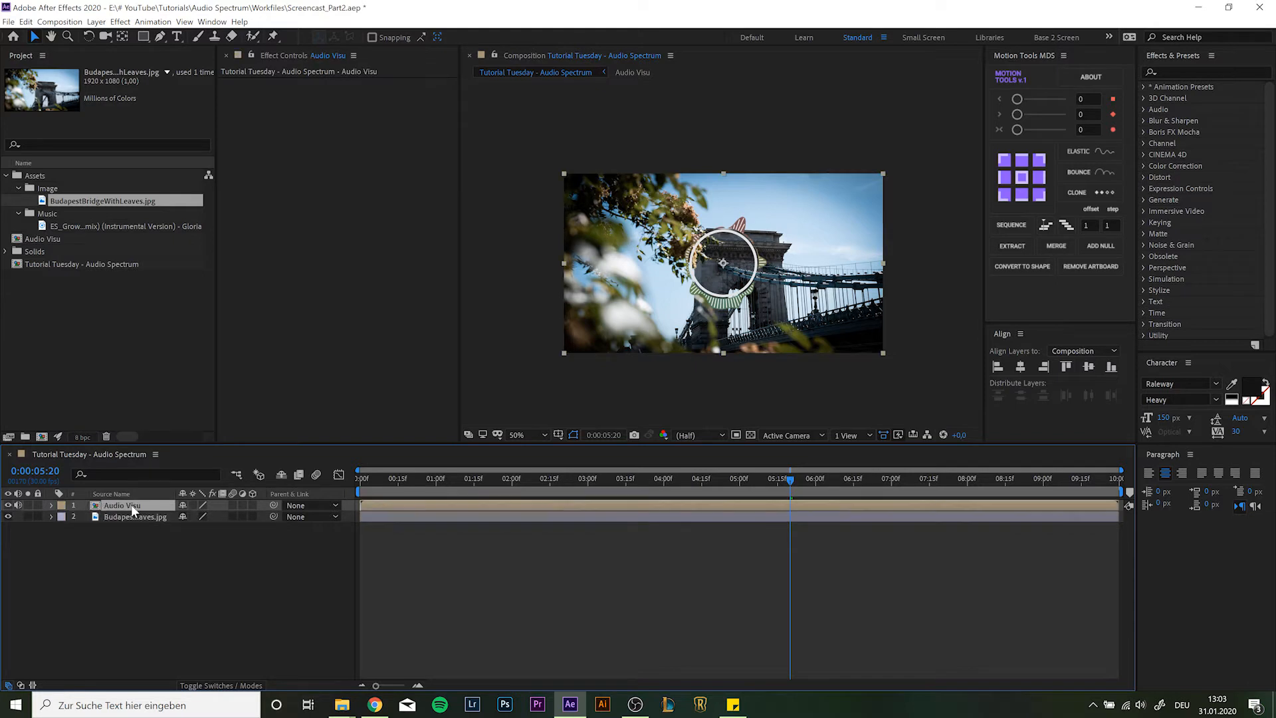
left_click(254, 504)
key("r")
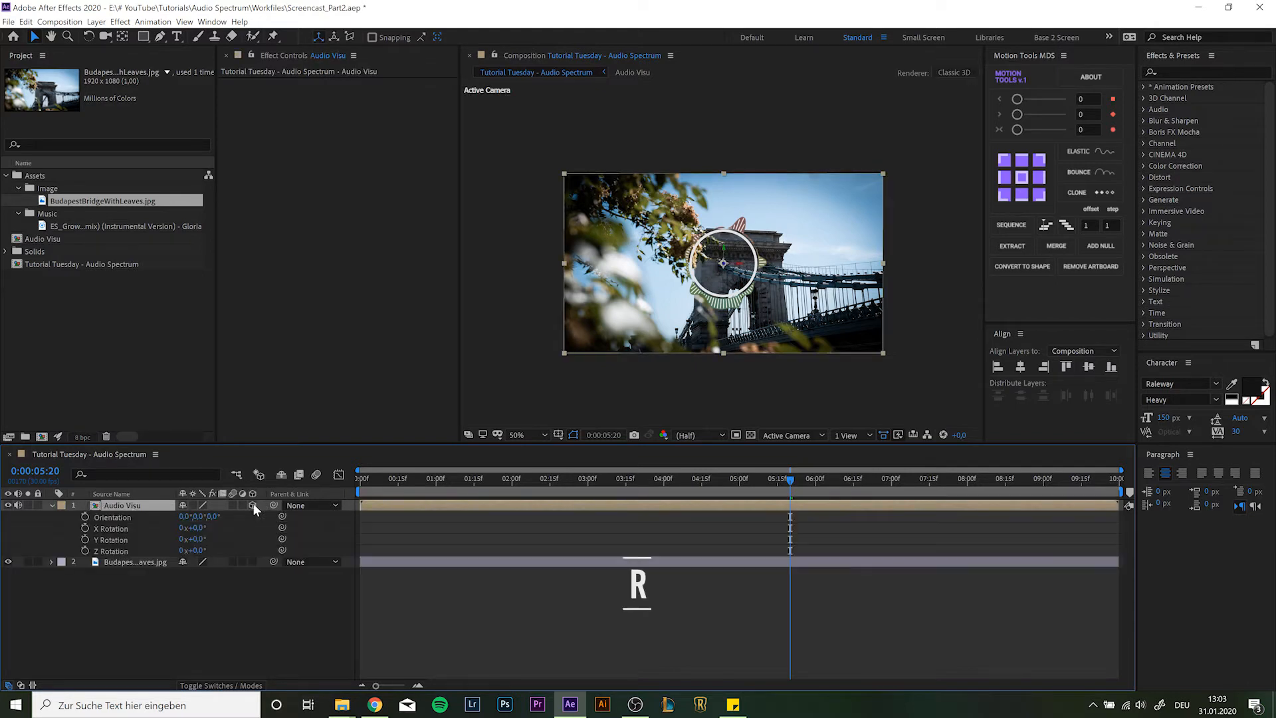
left_click_drag(184, 518, 165, 516)
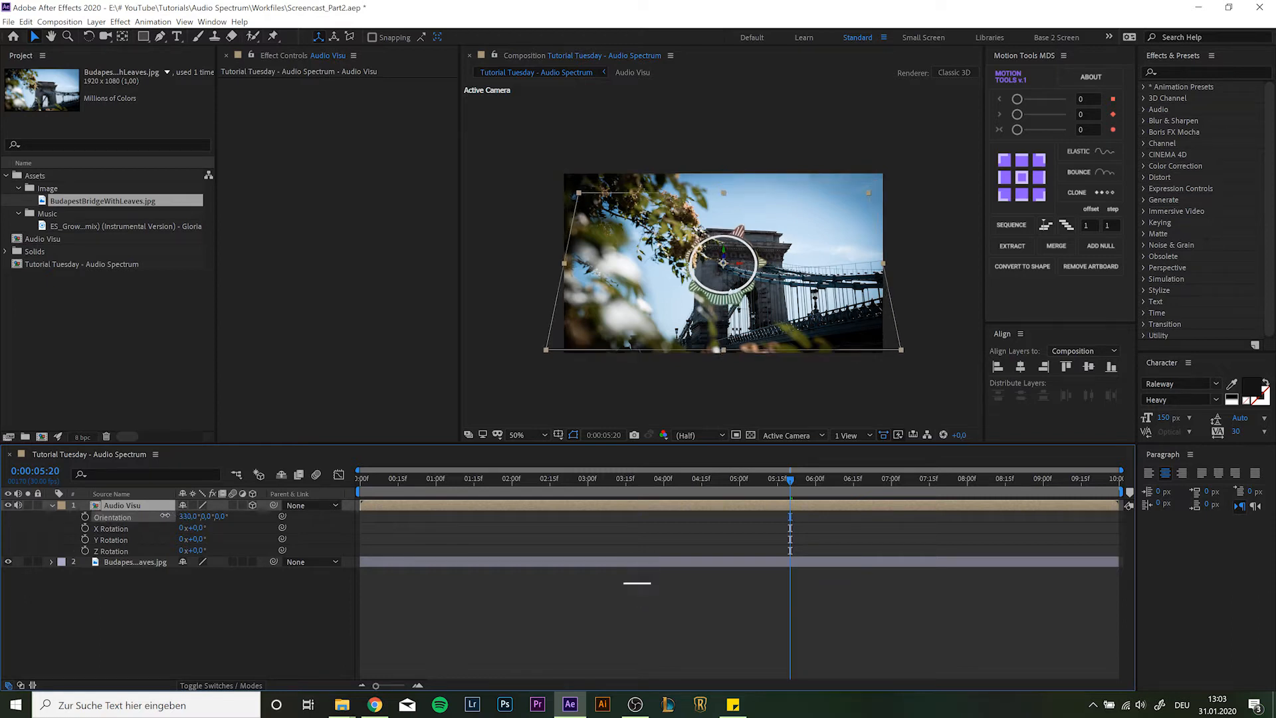
left_click_drag(210, 517, 219, 517)
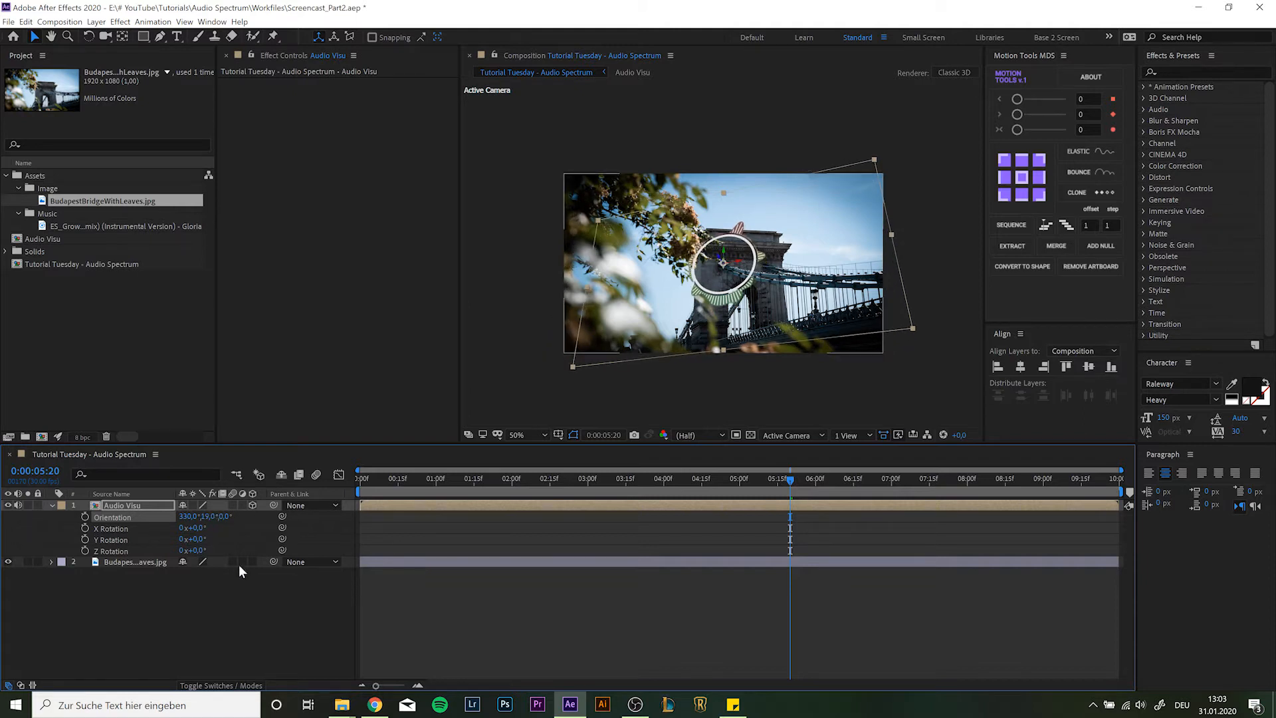
- Scale the Audio Visu layer to 160% and position its circle around the right side of the bridge tower
key("shift+s")
left_click_drag(241, 518, 293, 522)
left_click_drag(739, 294, 781, 285)
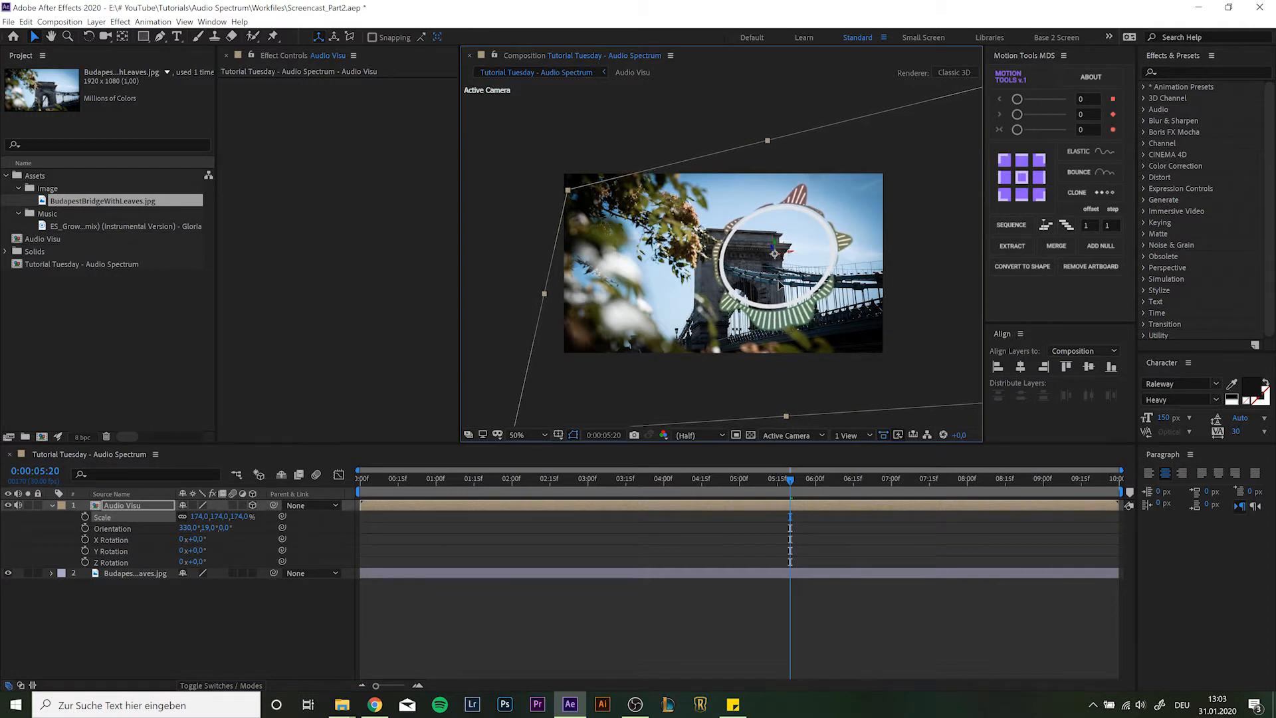
left_click_drag(779, 281, 778, 279)
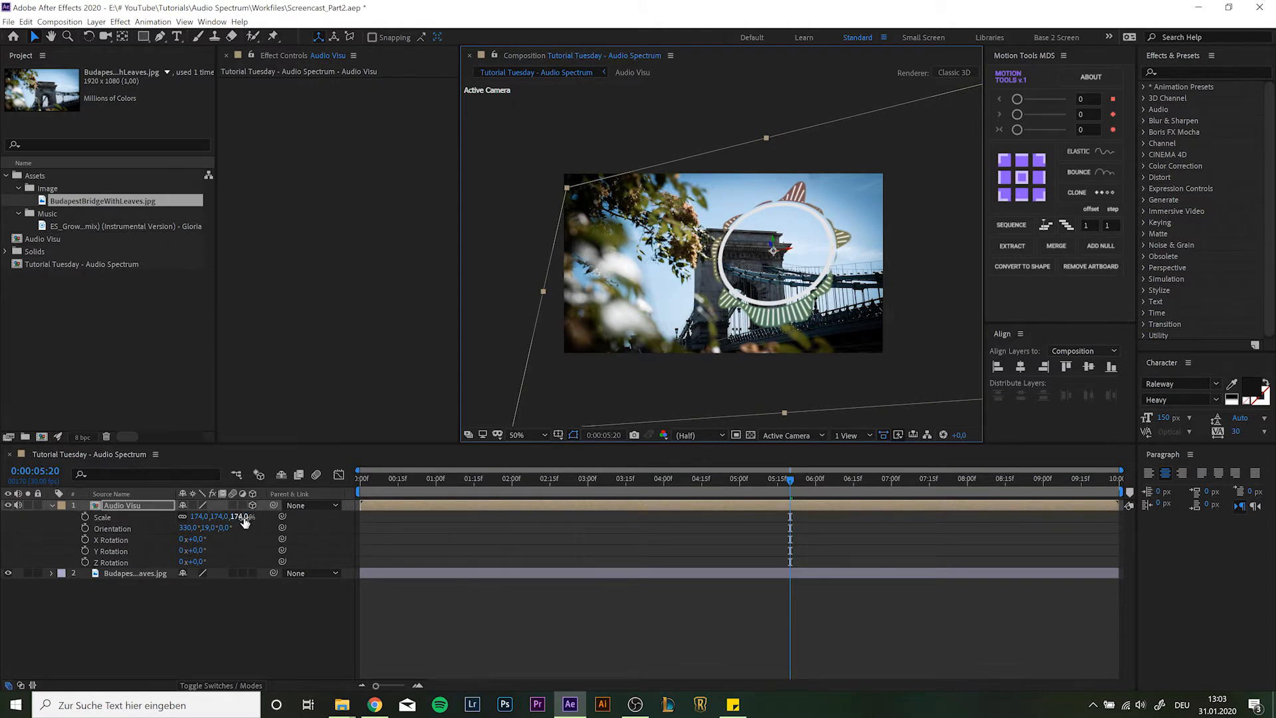
left_click_drag(243, 518, 236, 519)
left_click_drag(804, 264, 801, 266)
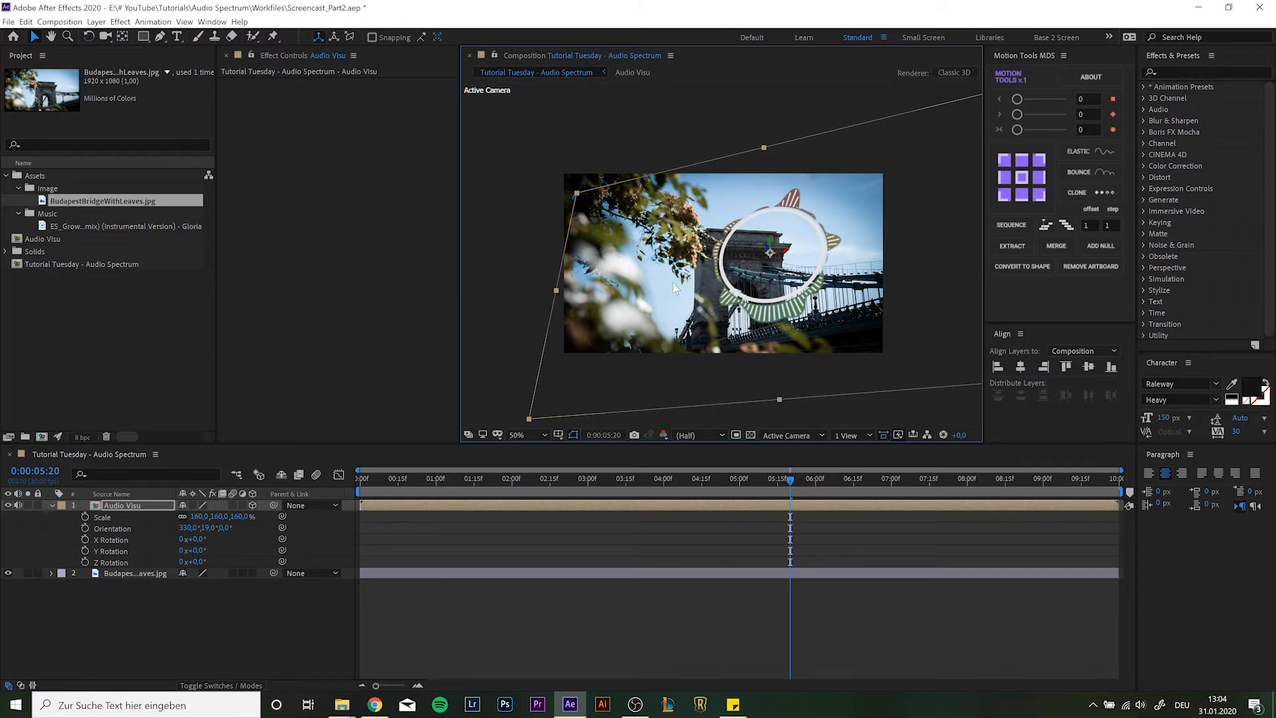
- Duplicate the bridge image layer, move the copy above Audio Visu and set its Opacity to 65%
left_click(129, 574)
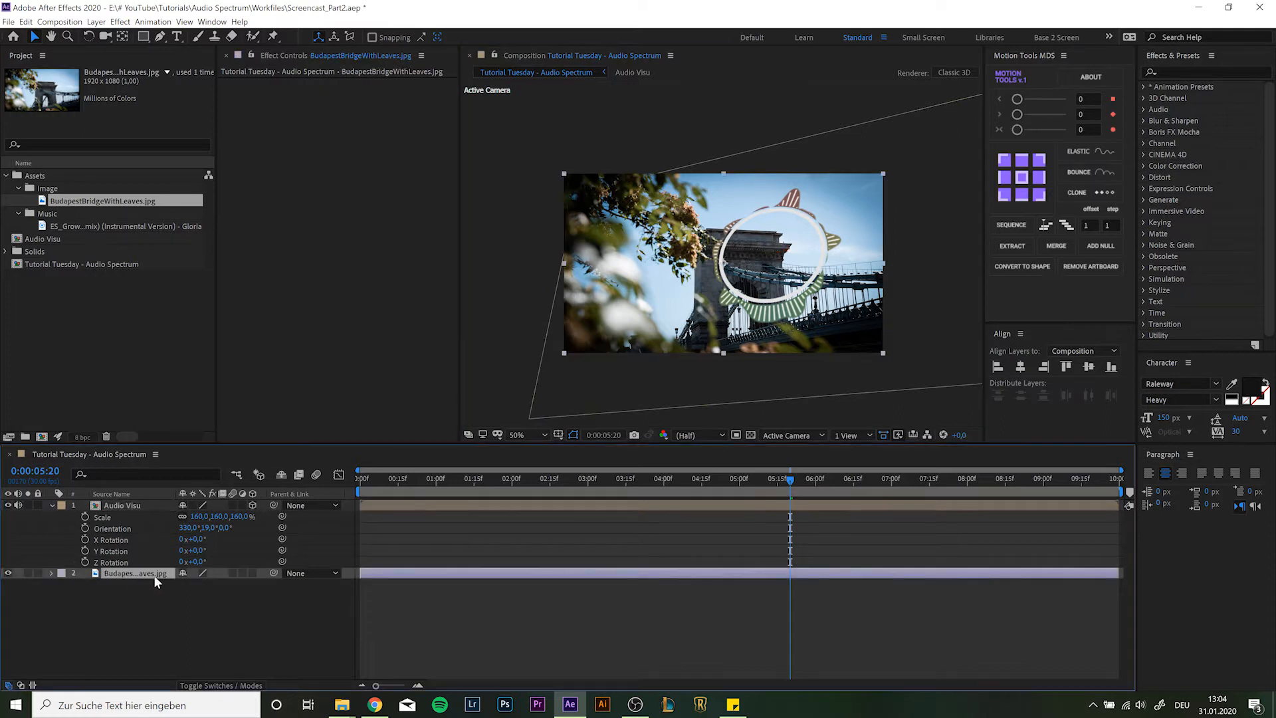
key("ctrl+d")
left_click_drag(127, 573, 160, 517)
key("t")
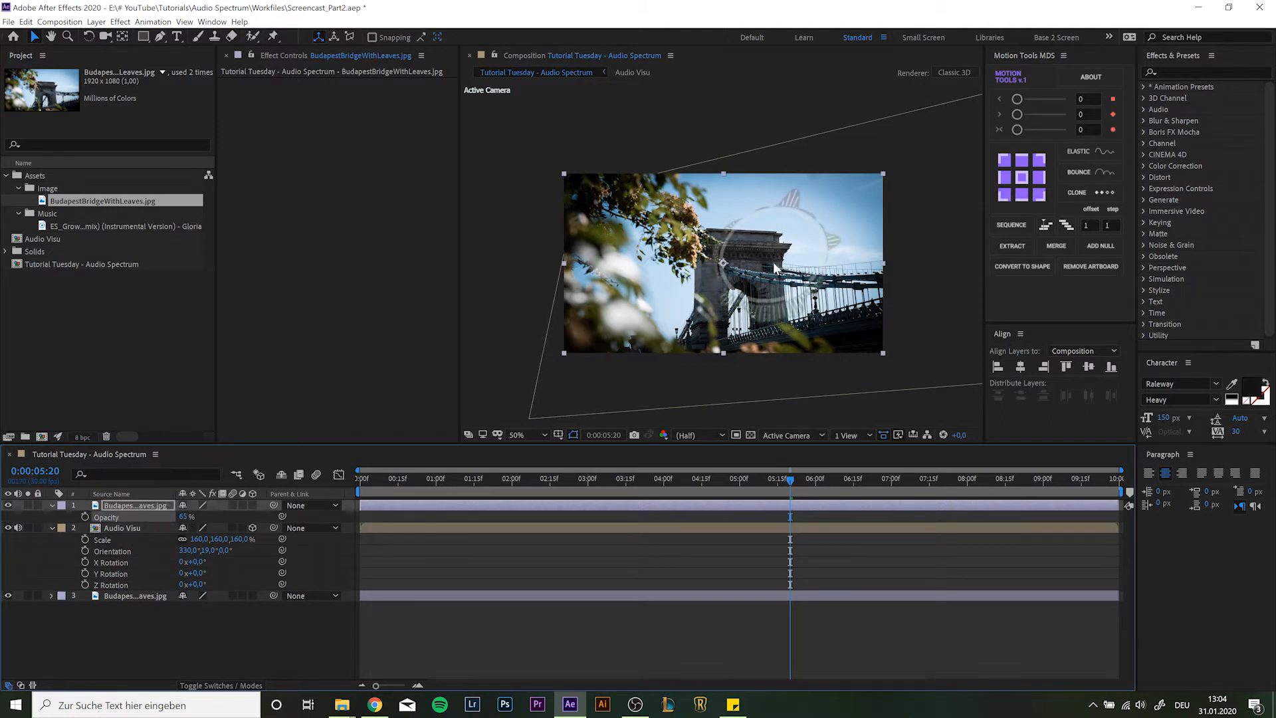
- Trace a Pen tool mask on the top bridge image layer around the foreground leaves and branches
scroll(703, 271, "up", 4)
scroll(703, 271, "up", 6)
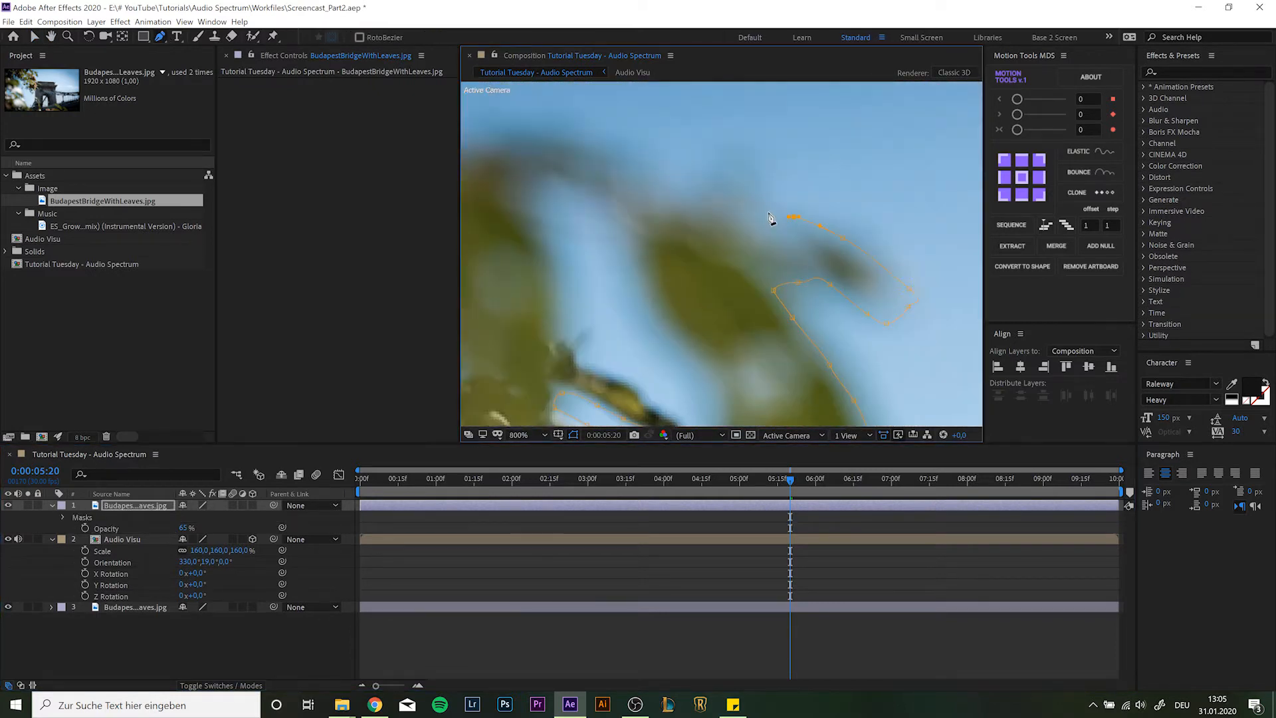
scroll(770, 219, "down", 5)
scroll(775, 322, "up", 4)
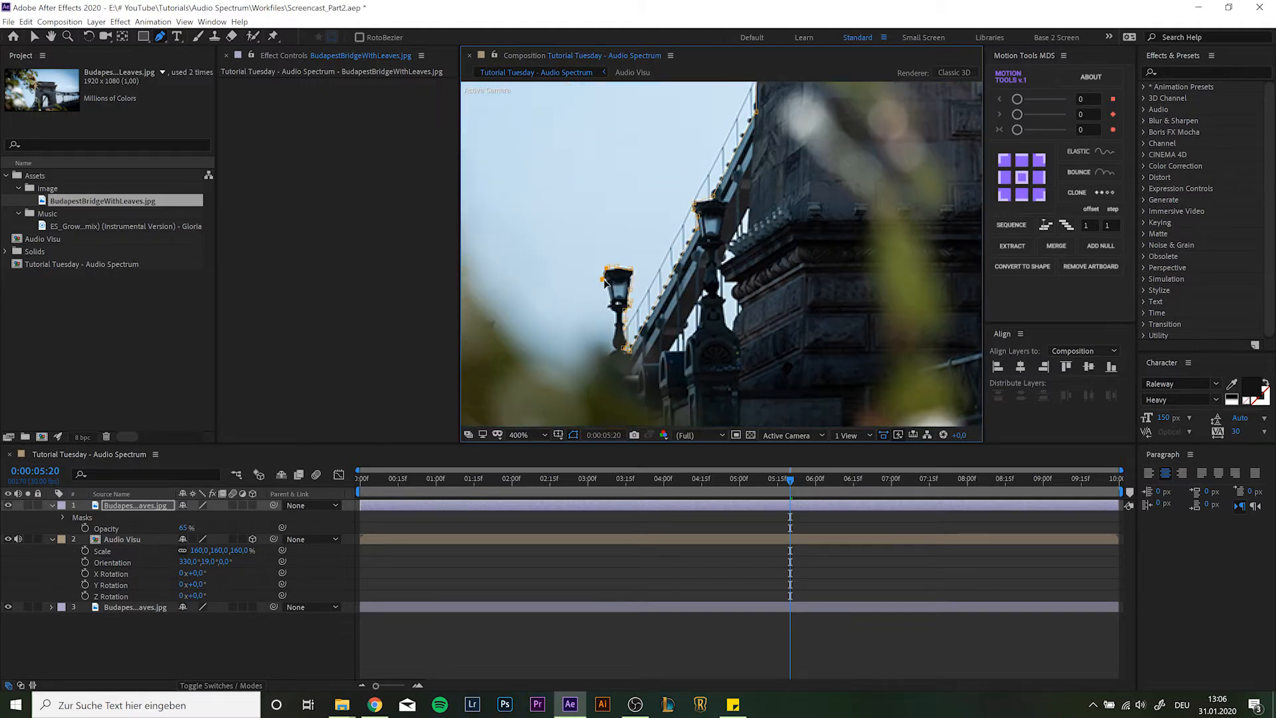
- Continue the Pen tool mask around the street lamps along the bridge on the top image layer
scroll(817, 291, "down", 2)
scroll(809, 207, "up", 2)
scroll(750, 256, "down", 2)
scroll(698, 240, "up", 2)
left_click(722, 254)
scroll(736, 251, "down", 2)
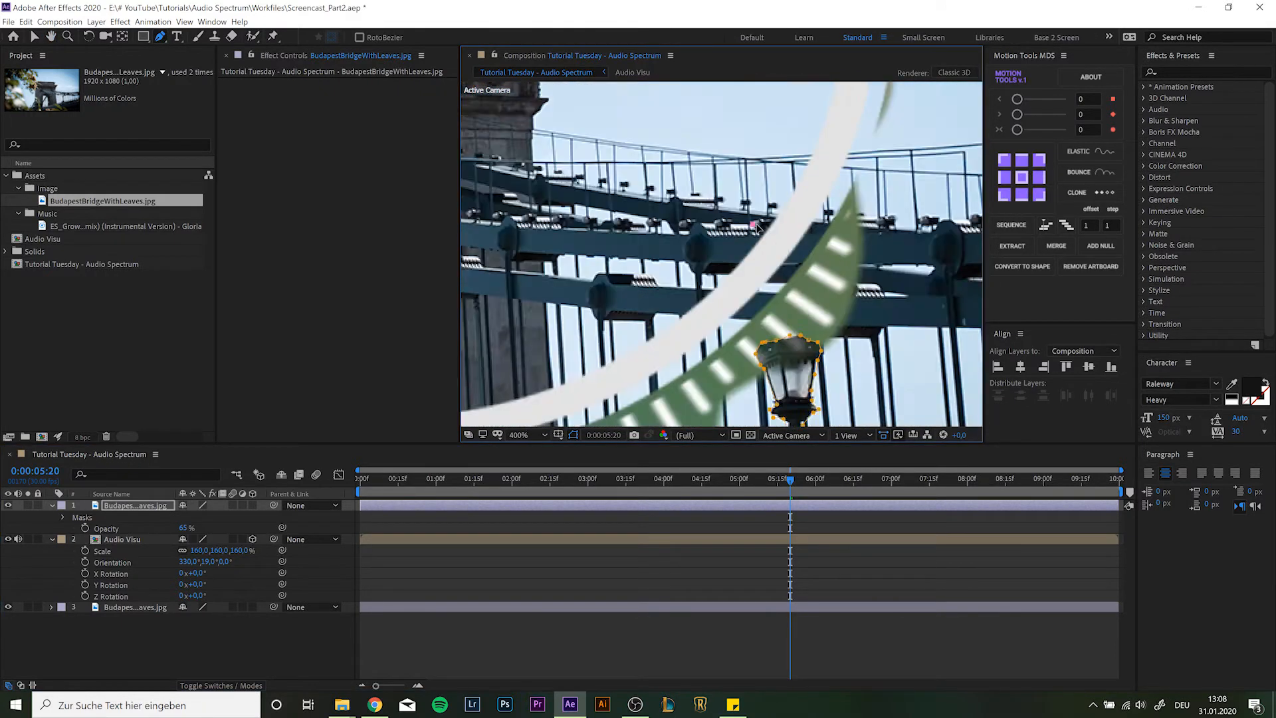
- Trace a second mask around the bridge's suspension cables to the right of the tower on the top image layer
scroll(831, 279, "up", 1)
left_click(665, 354)
scroll(731, 332, "up", 1)
scroll(806, 386, "down", 2)
scroll(794, 287, "down", 2)
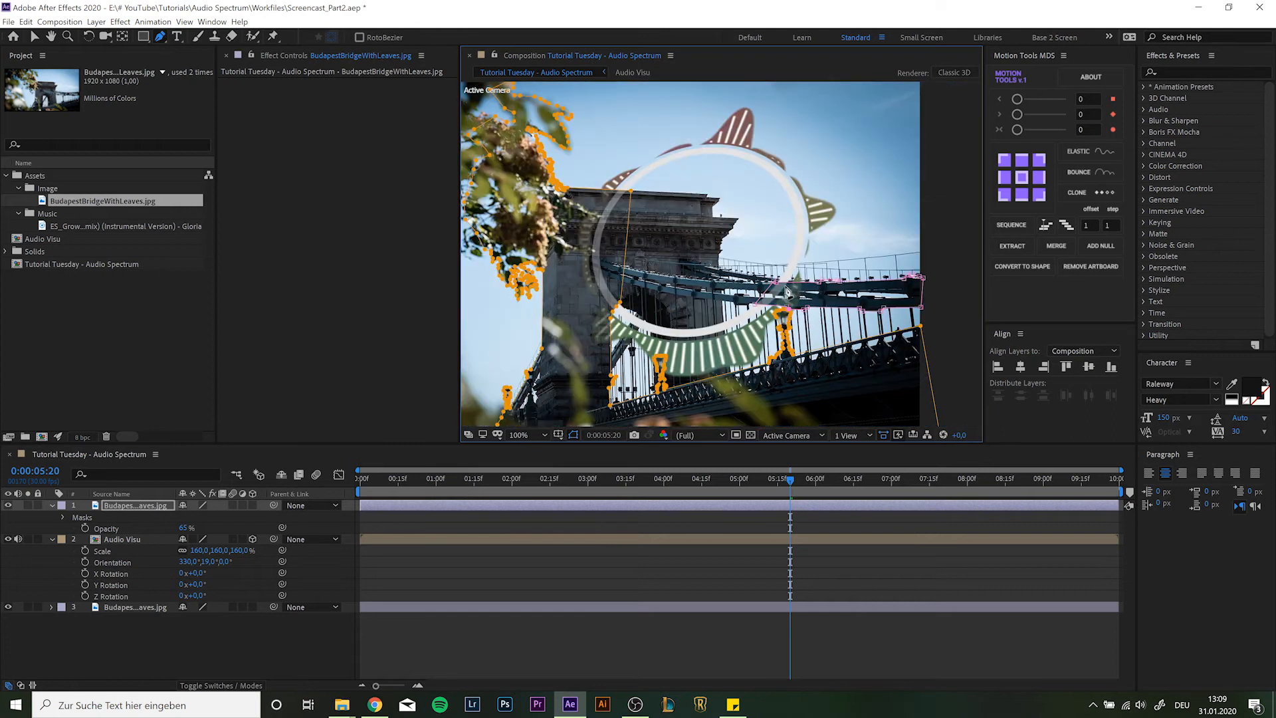
key("ctrl+z")
- Set the masked image layer's Opacity to 100% and parent it to the original bridge image layer
left_click_drag(181, 528, 392, 535)
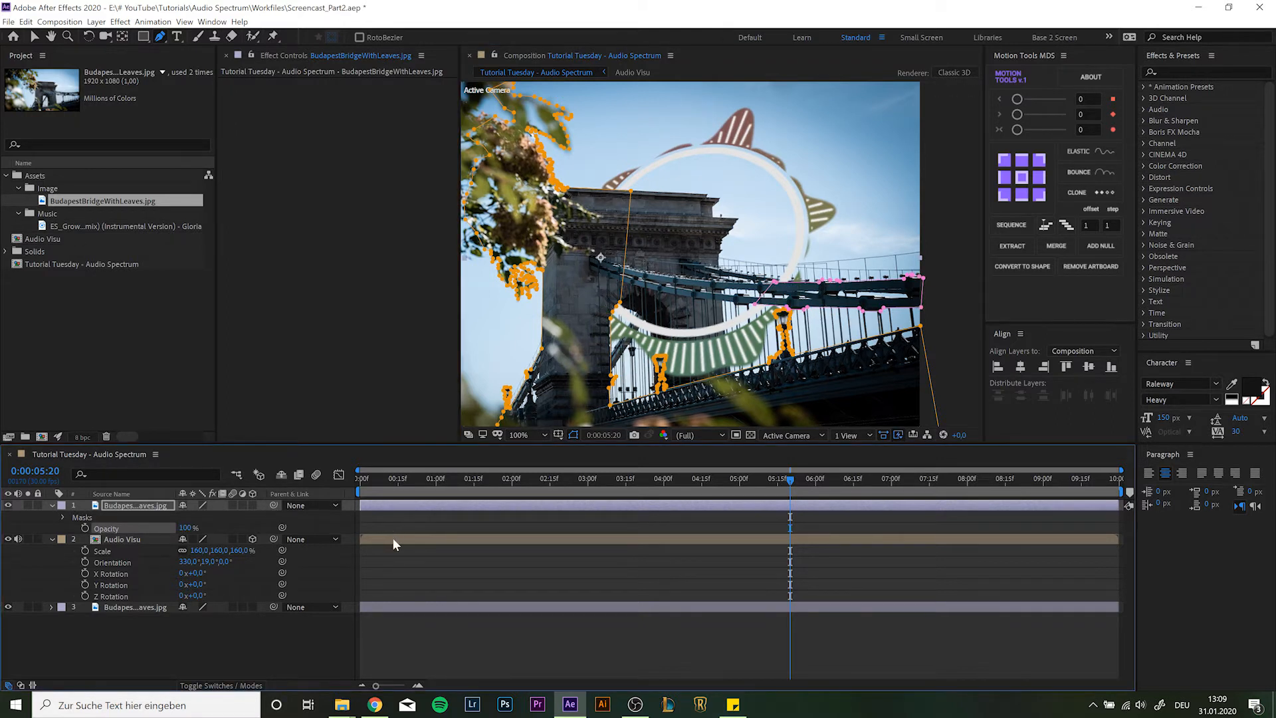
left_click(122, 507)
left_click_drag(276, 504, 121, 608)
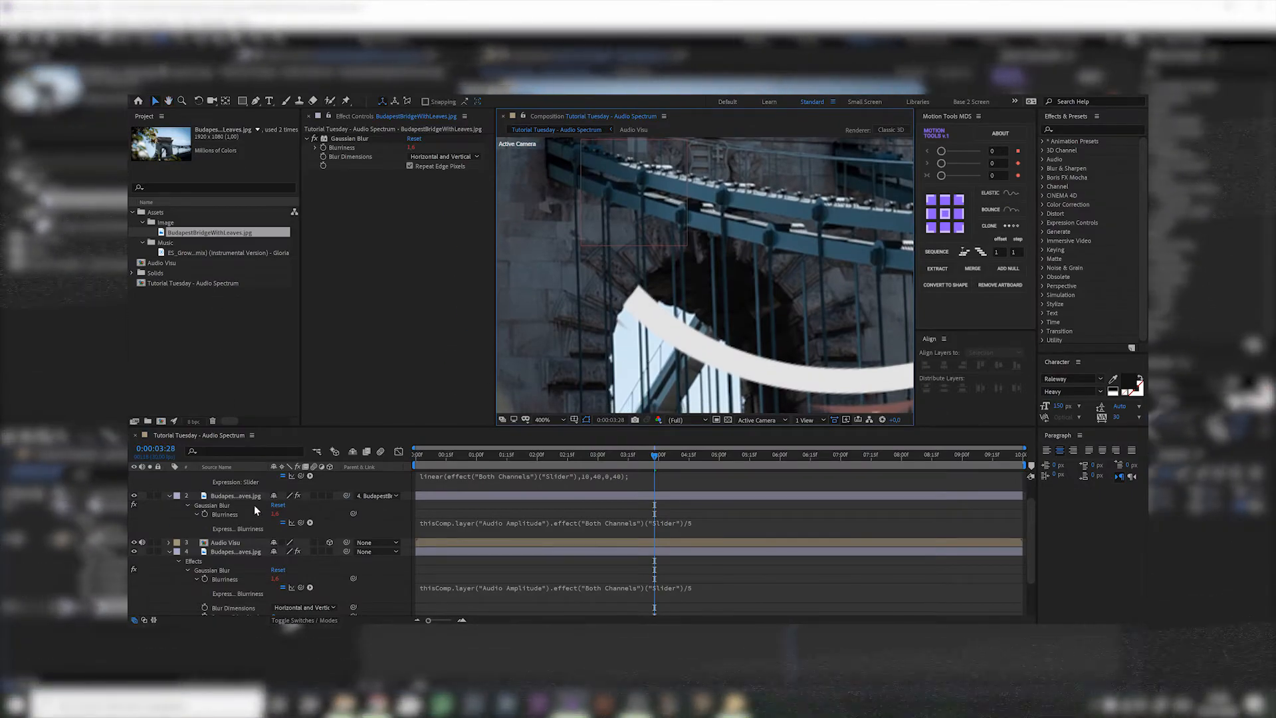
- Set the Mask Feather of Mask 1 and Mask 2 on the masked bridge image layer to 3 pixels
left_click(238, 497)
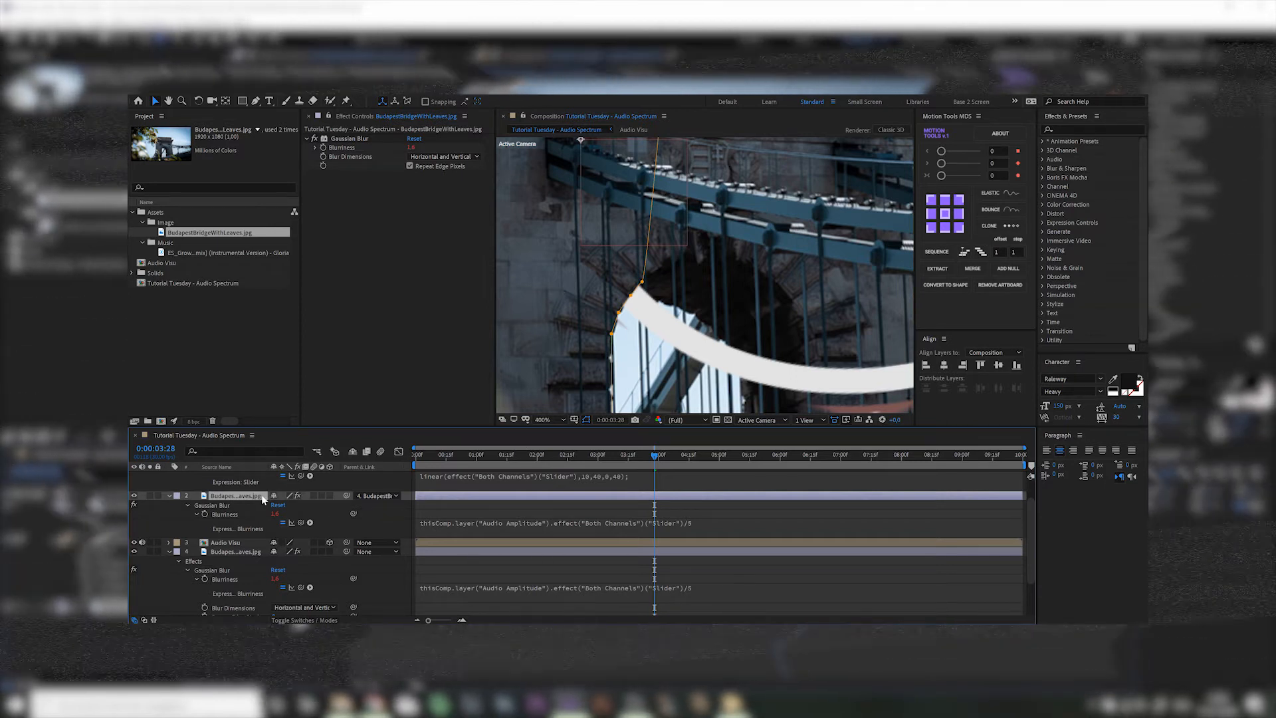
key("f")
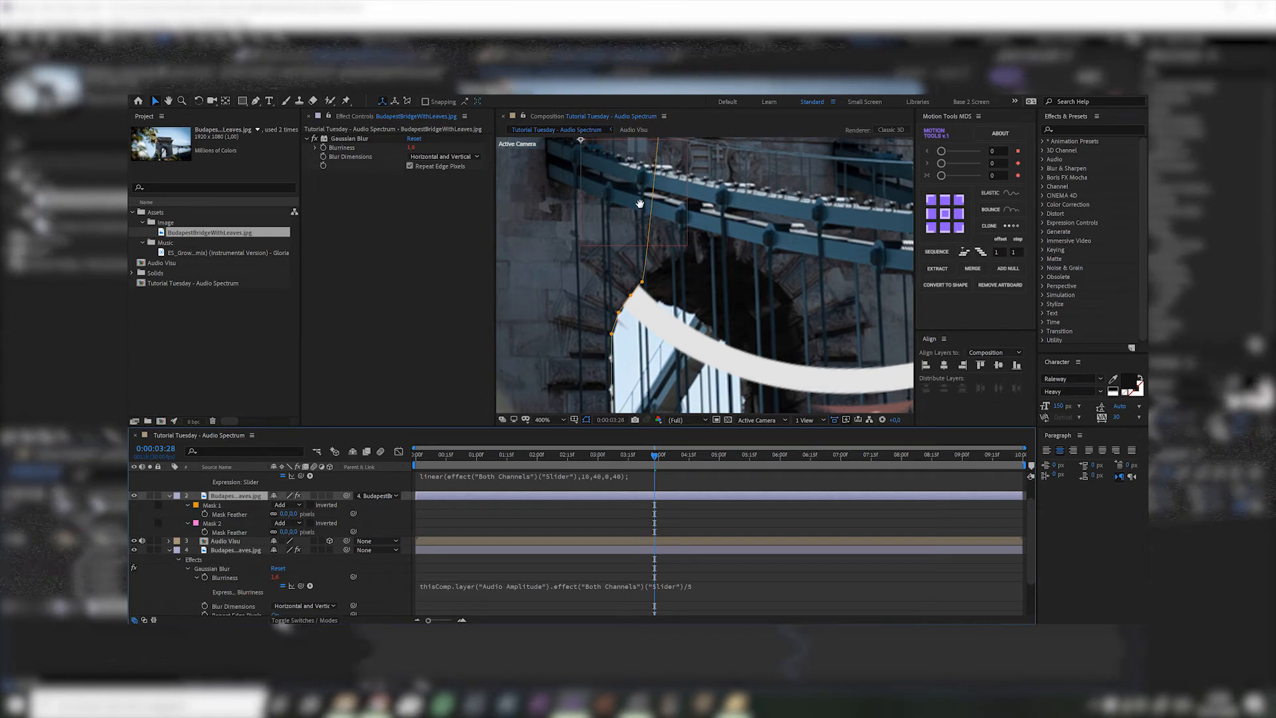
left_click_drag(644, 215, 671, 399)
left_click_drag(692, 228, 684, 308)
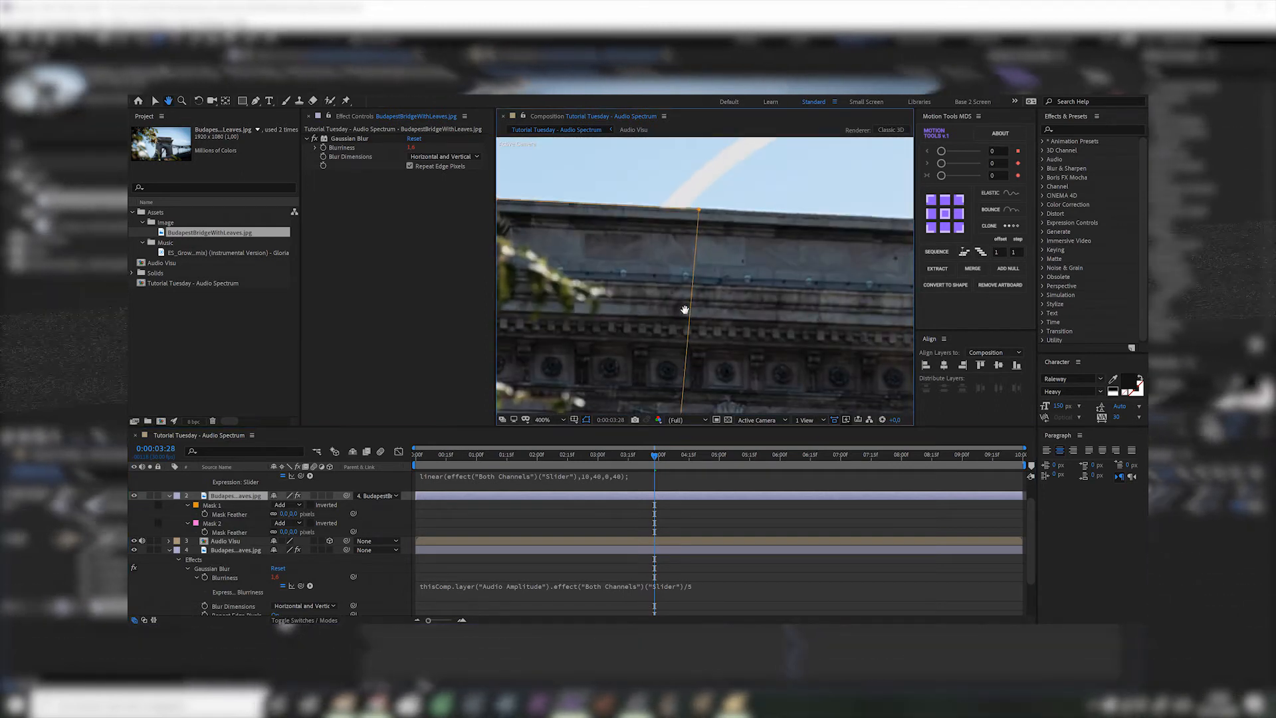
key("v")
left_click(284, 514)
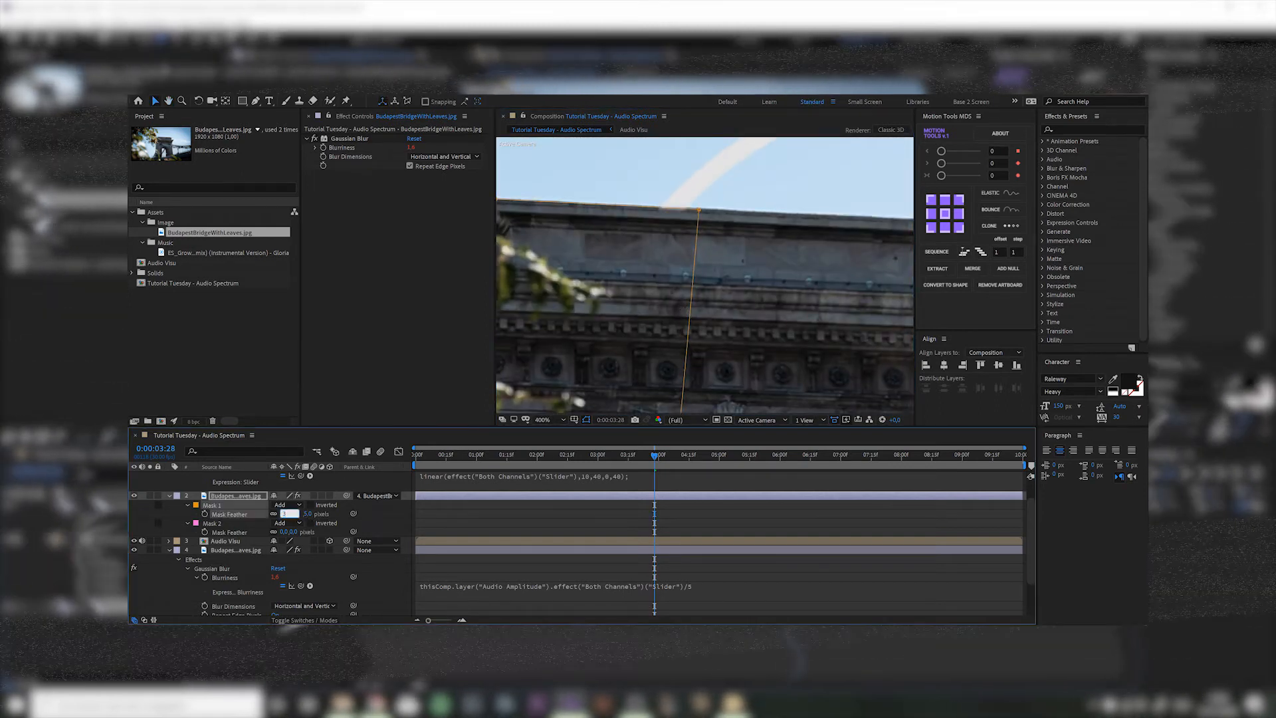
key("Tab")
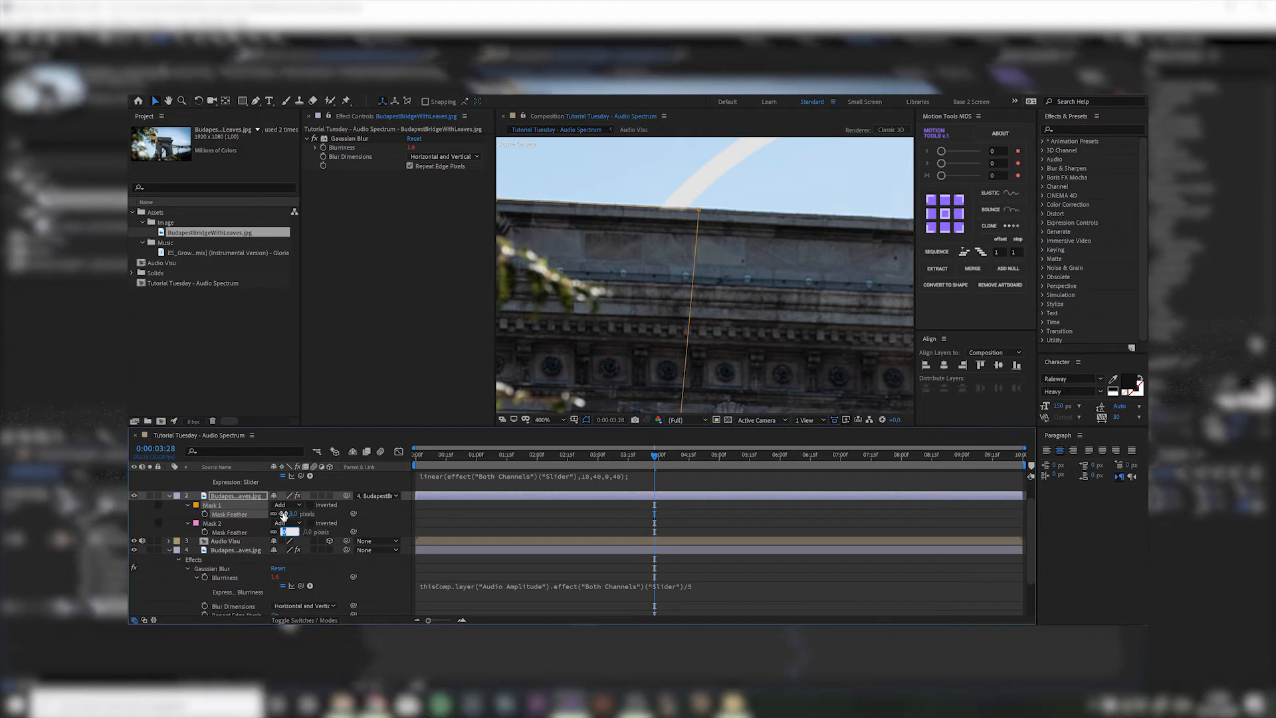
type("3")
key("Return")
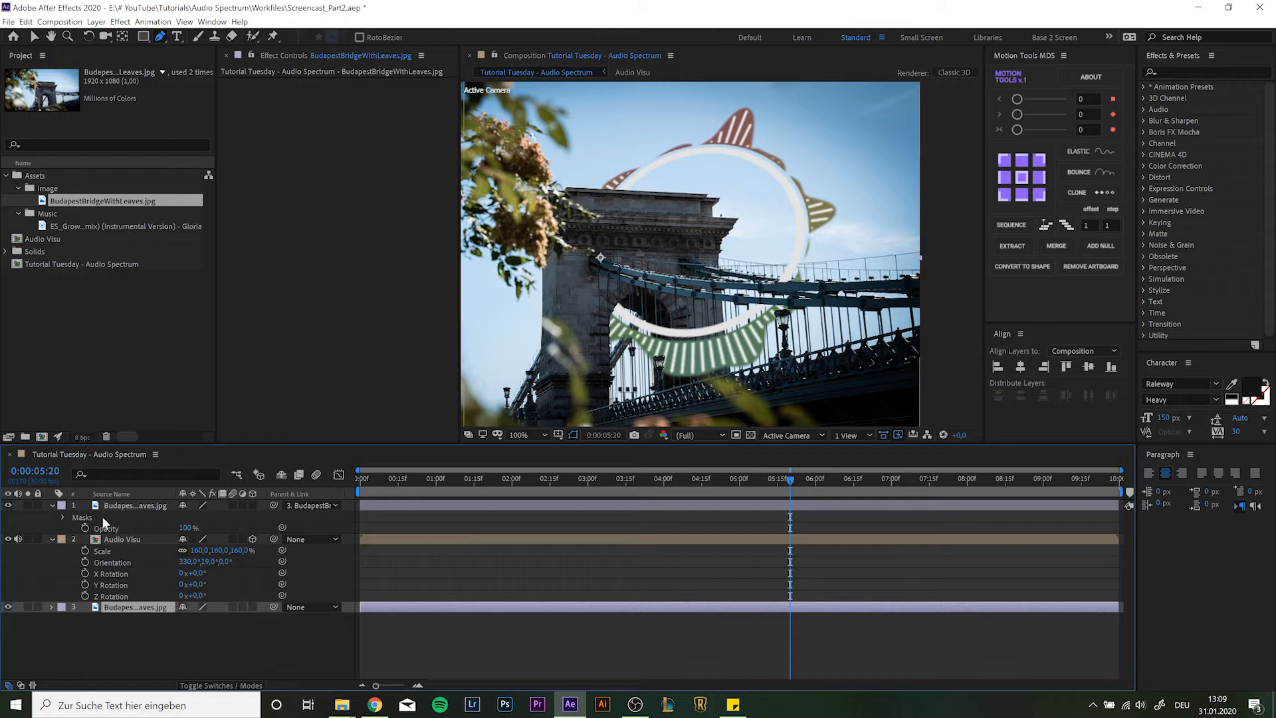
- Collapse the open layer properties and convert the composition's audio to keyframes
left_click(53, 505)
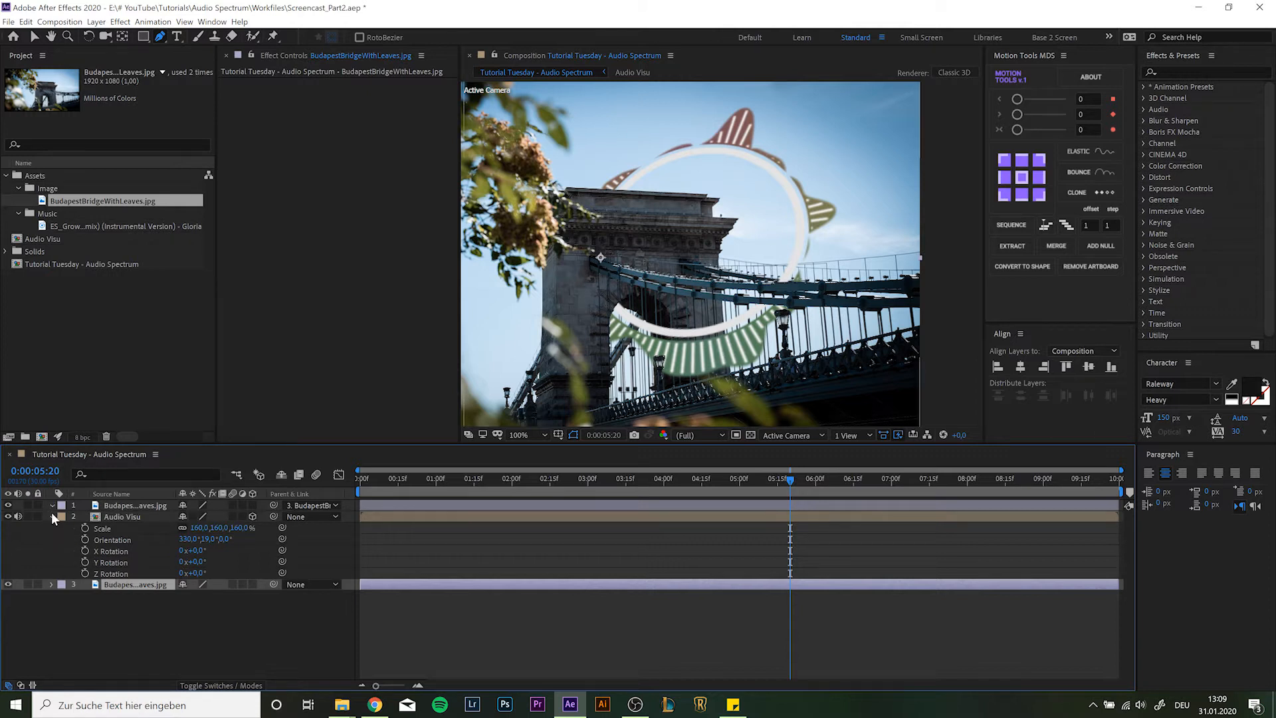
left_click(51, 506)
left_click(50, 508)
left_click(50, 517)
right_click(140, 529)
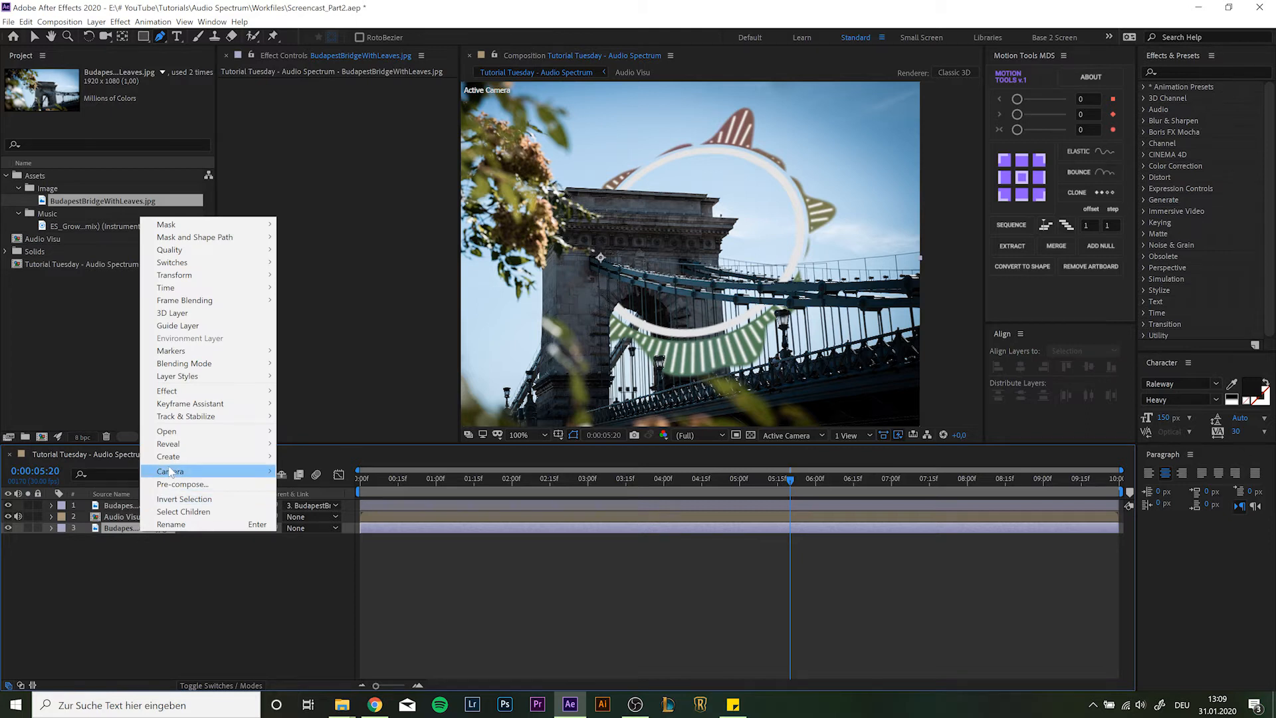
mouse_move(219, 404)
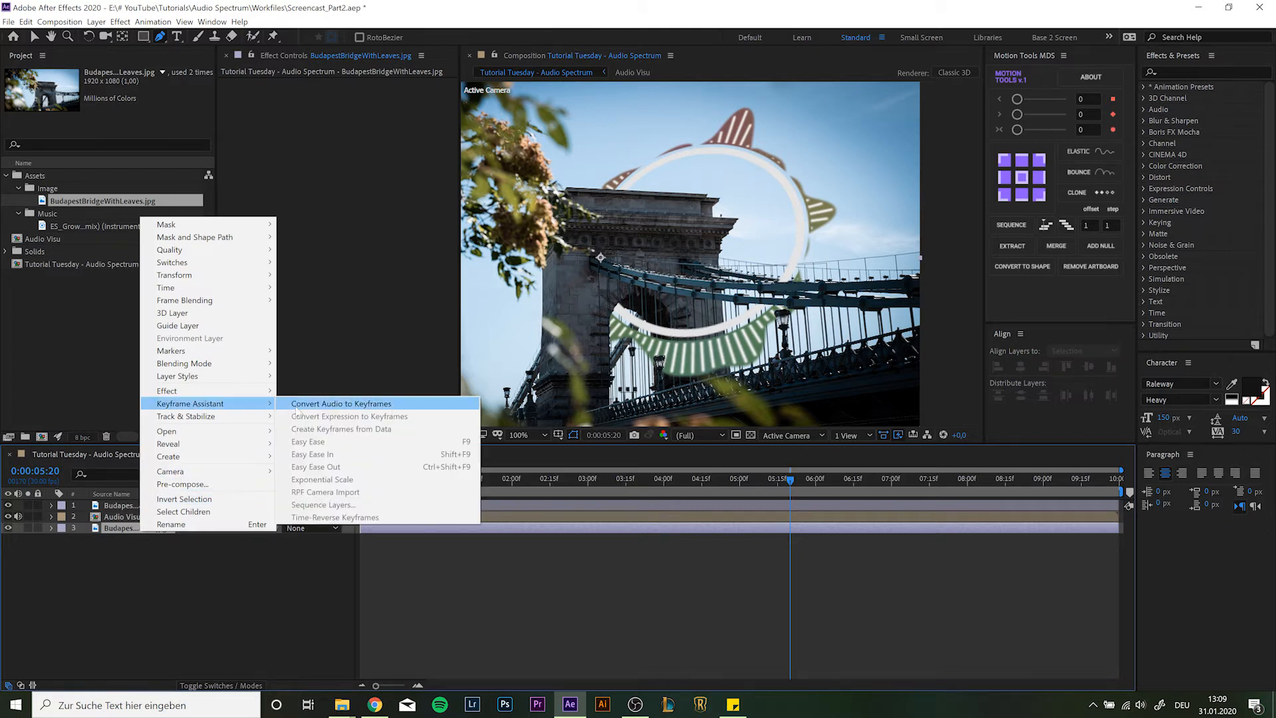
left_click(334, 406)
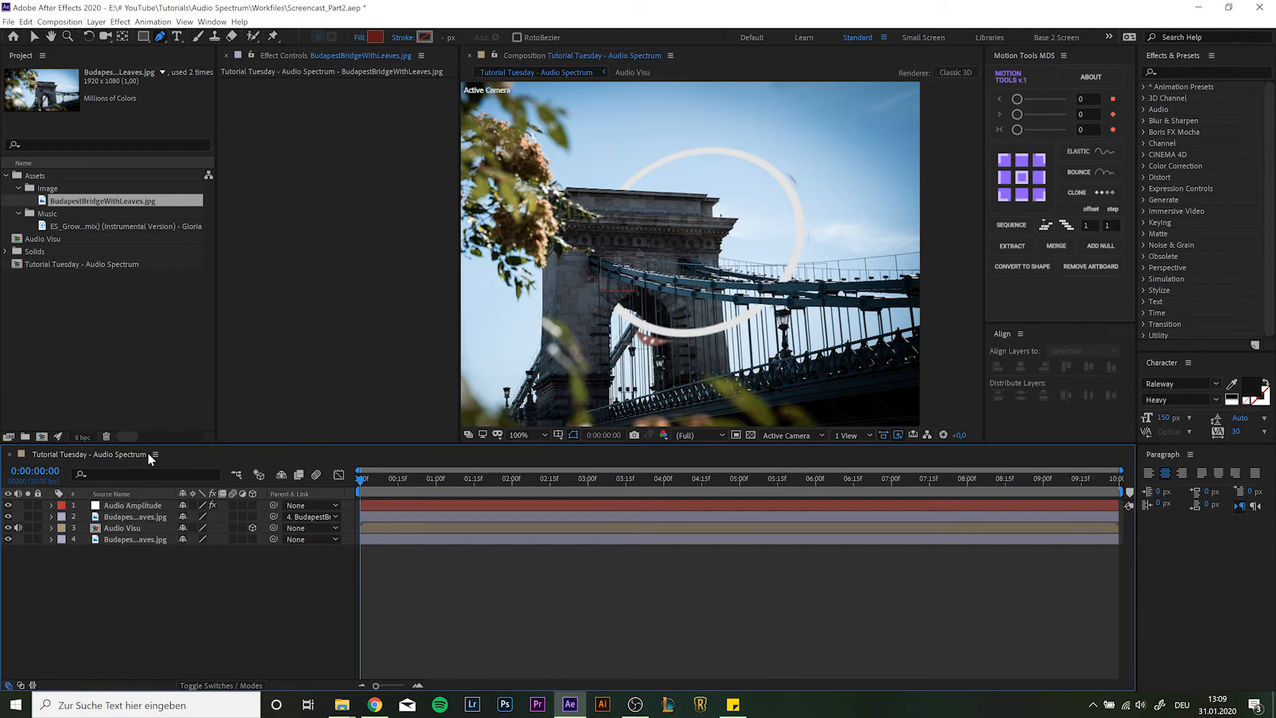
- Reveal the Audio Amplitude layer's keyframes and delete its Left Channel and Right Channel effects, keeping Both Channels
left_click(148, 503)
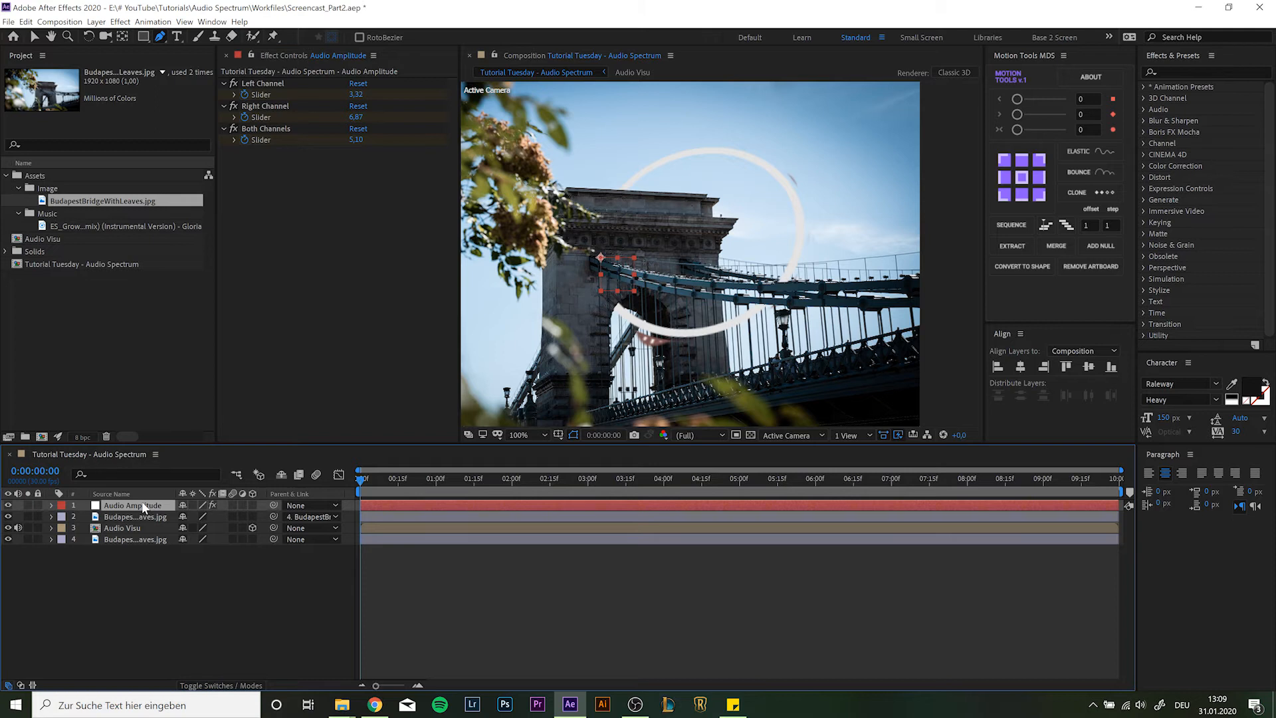
key("u")
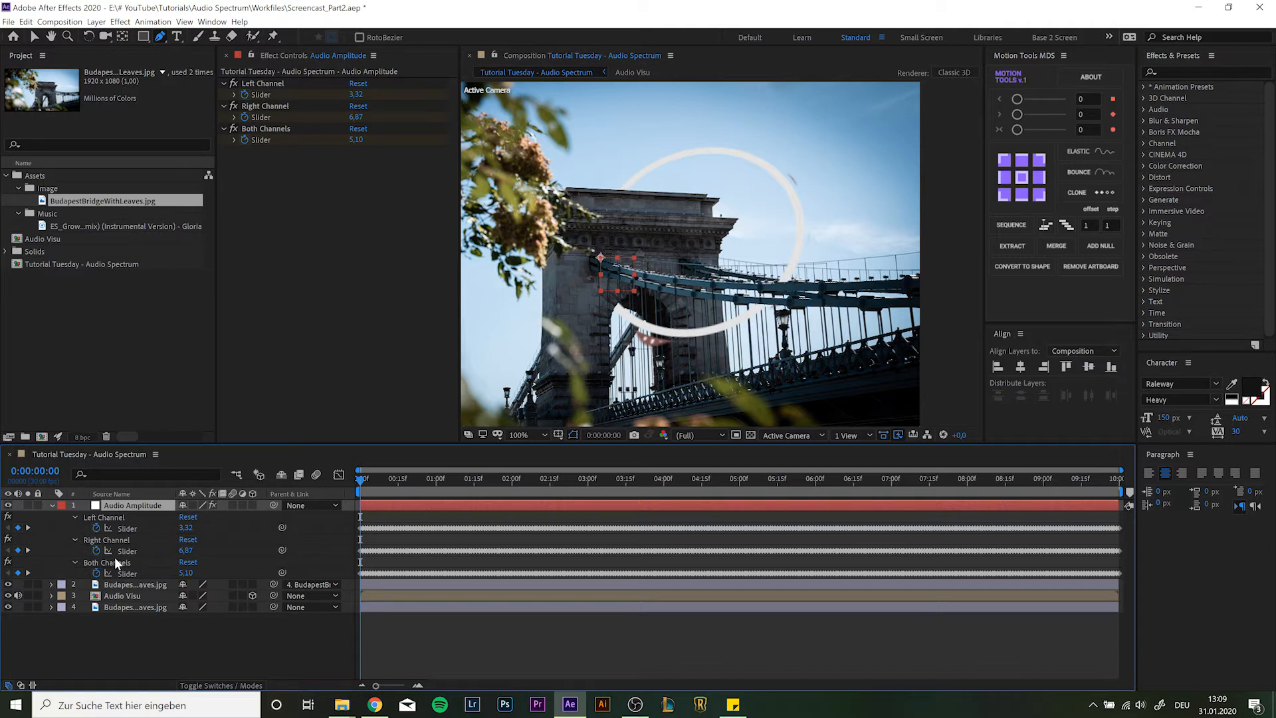
key("Delete")
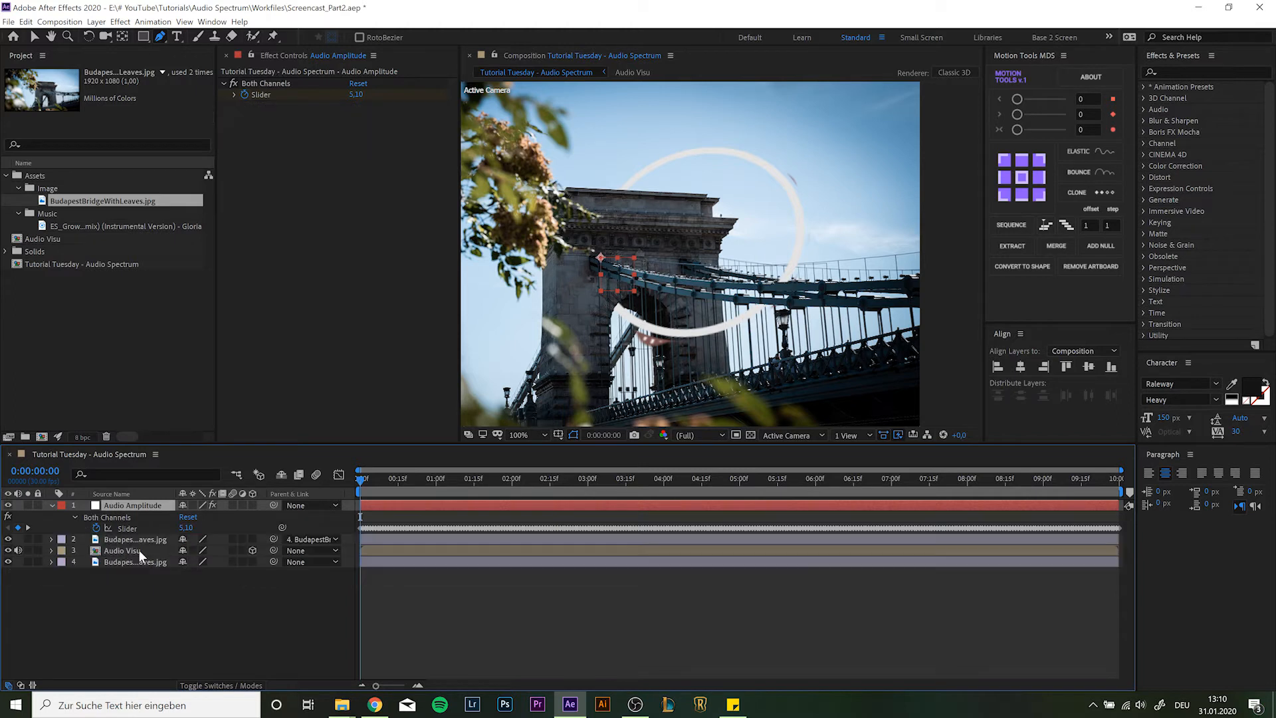
left_click(114, 518)
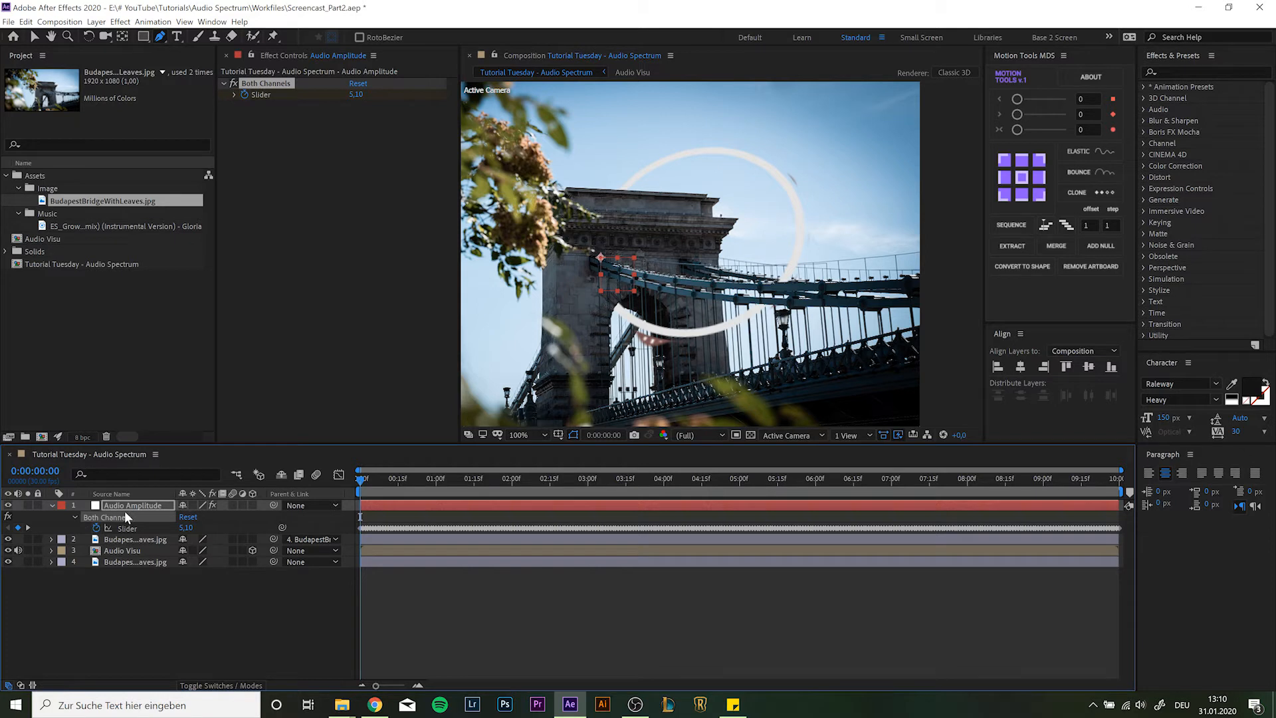
- Add a Scale expression to the original bridge image layer, linking it to the Both Channels Slider of Audio Amplitude
left_click(133, 563)
key("s")
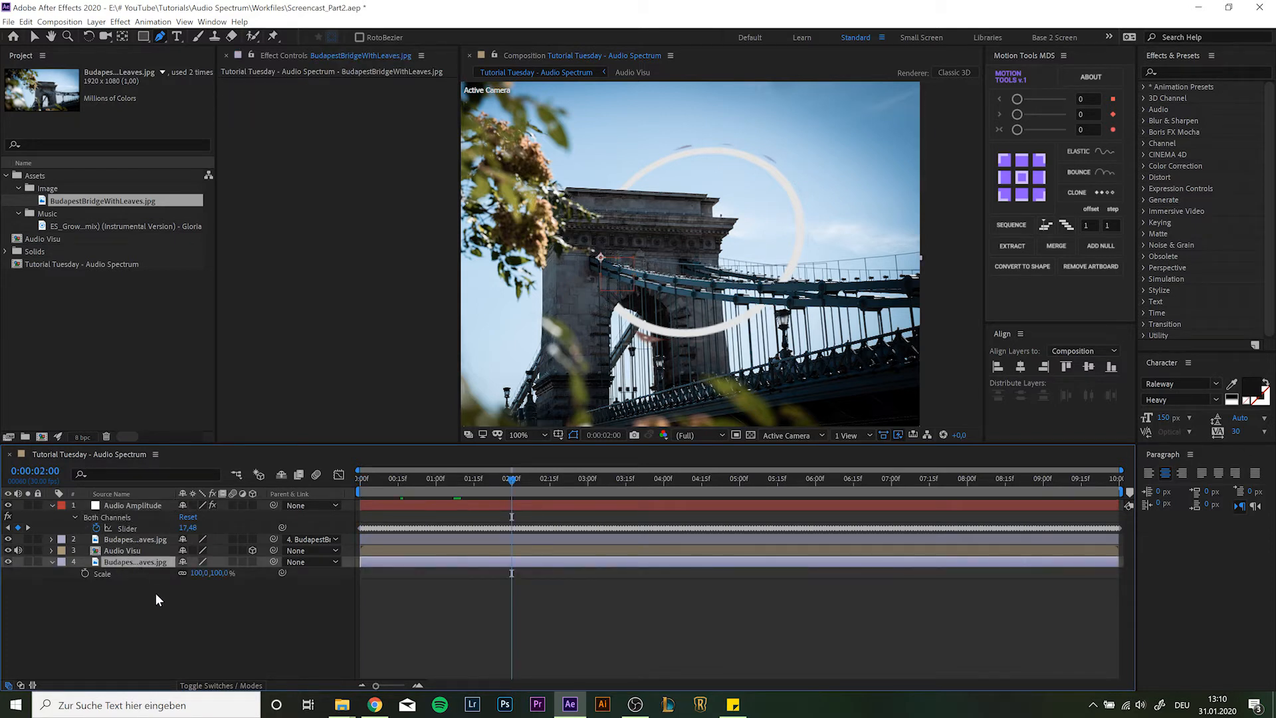
left_click(85, 574, "alt")
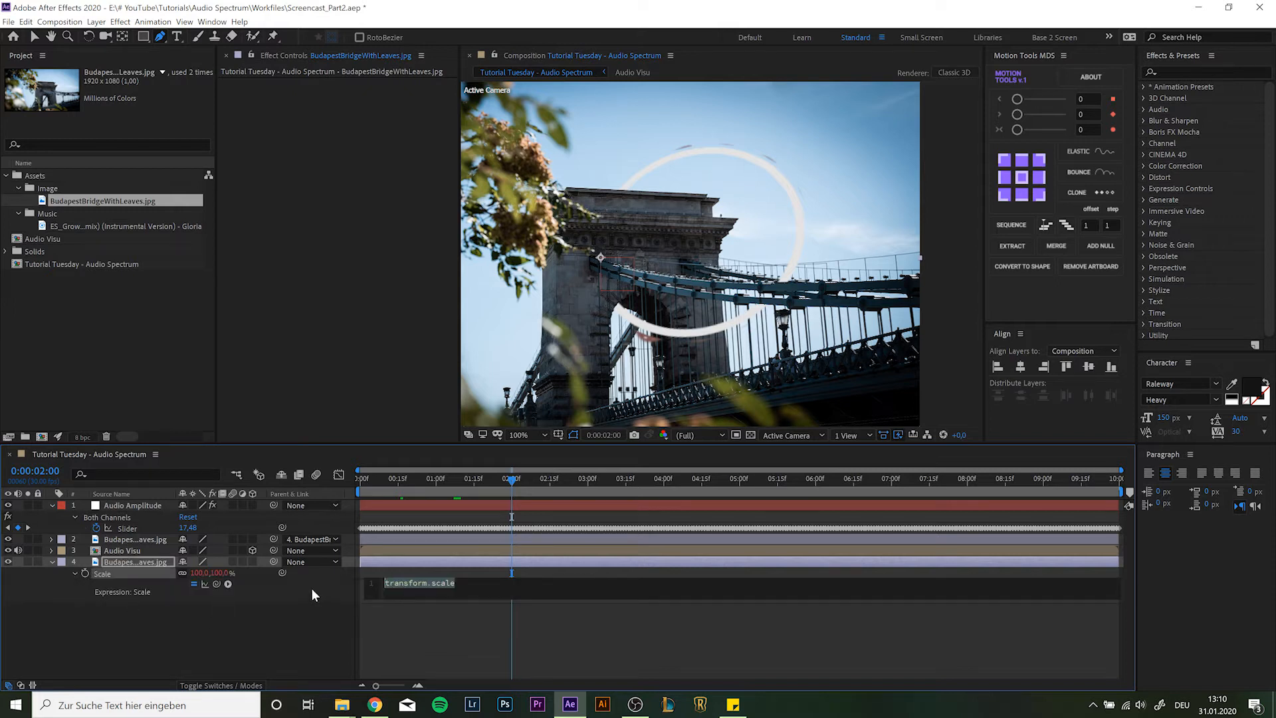
left_click_drag(216, 584, 128, 530)
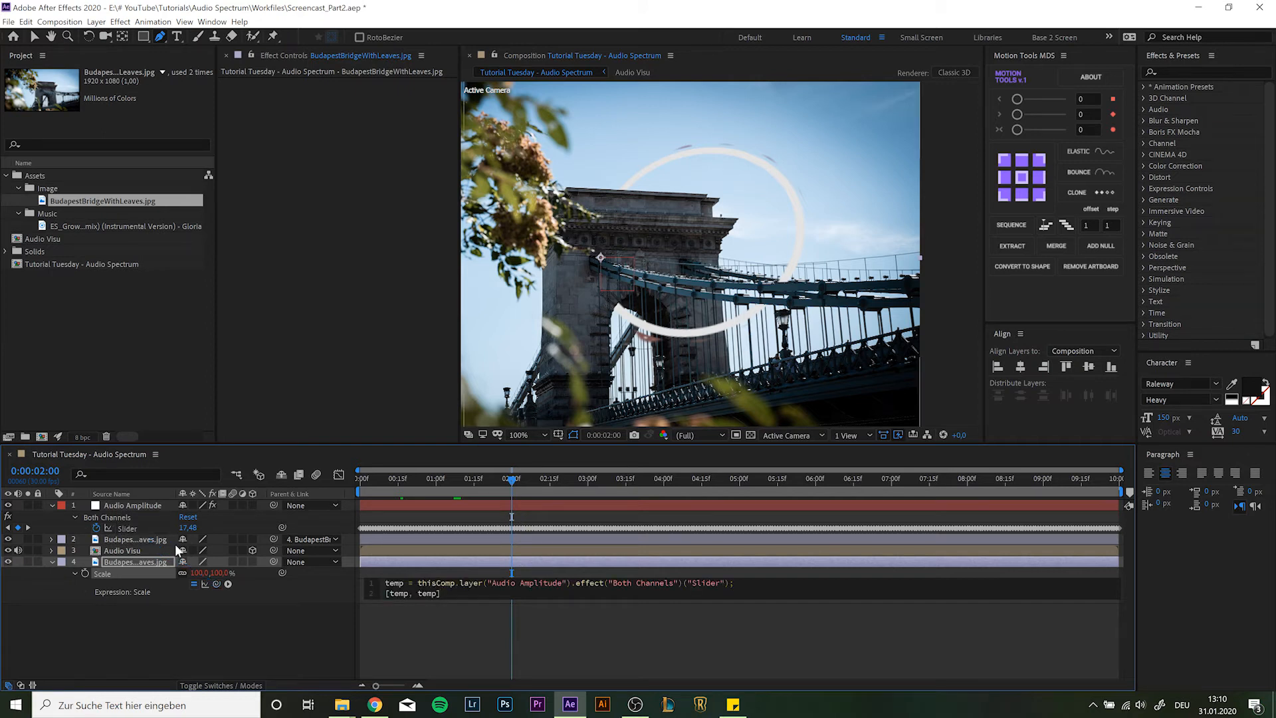
key("KP_Enter")
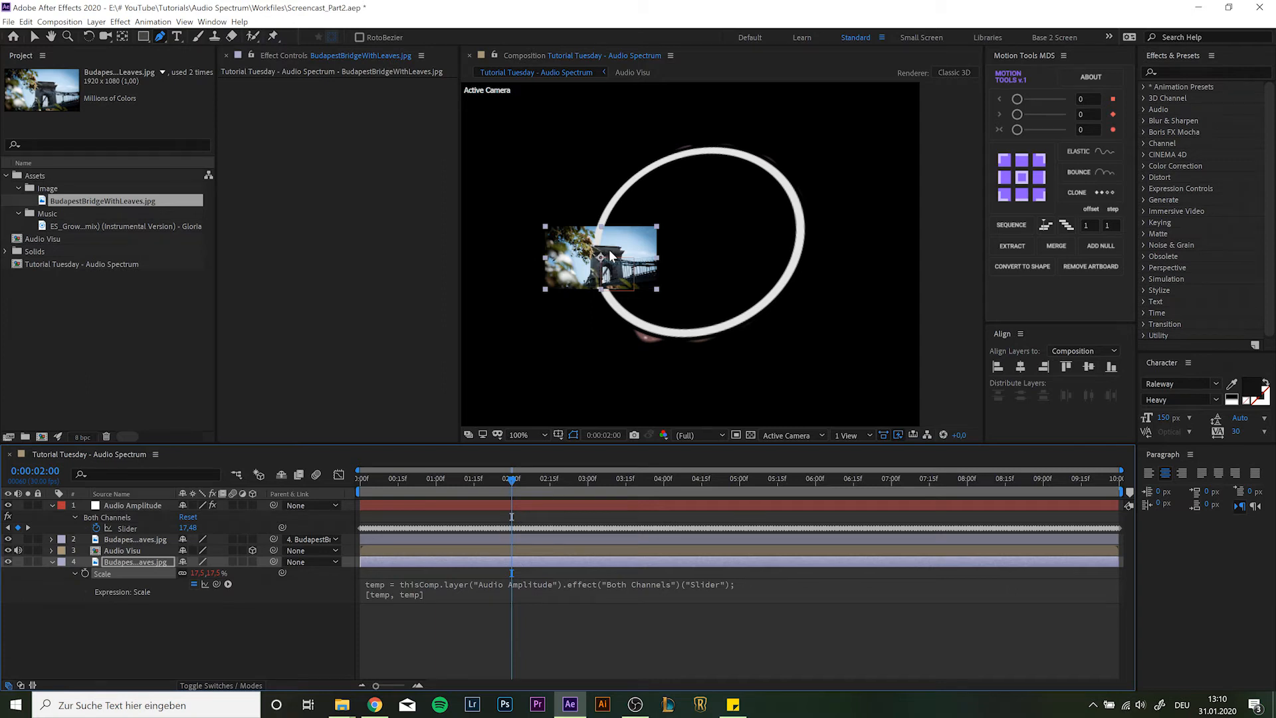
- Add +100 after the Slider reference in the original bridge image's Scale expression and preview the animation
scroll(612, 254, "down", 2)
left_click_drag(620, 267, 678, 286)
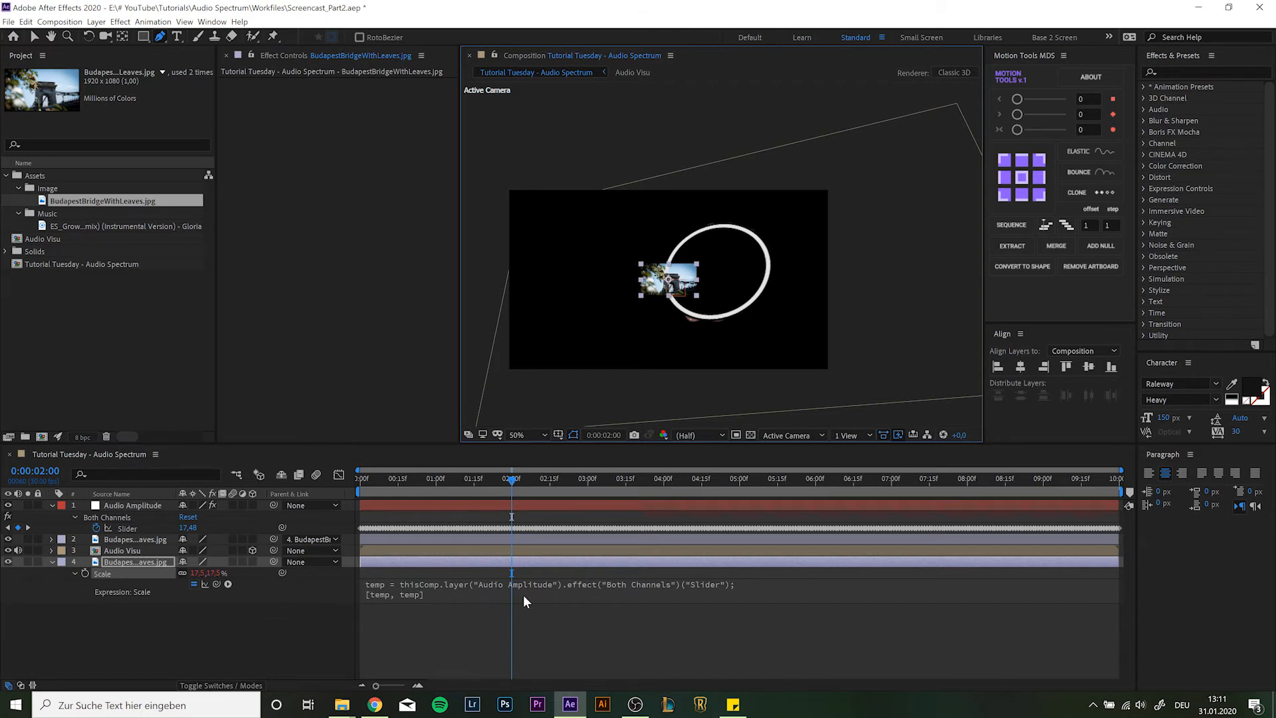
left_click(573, 585)
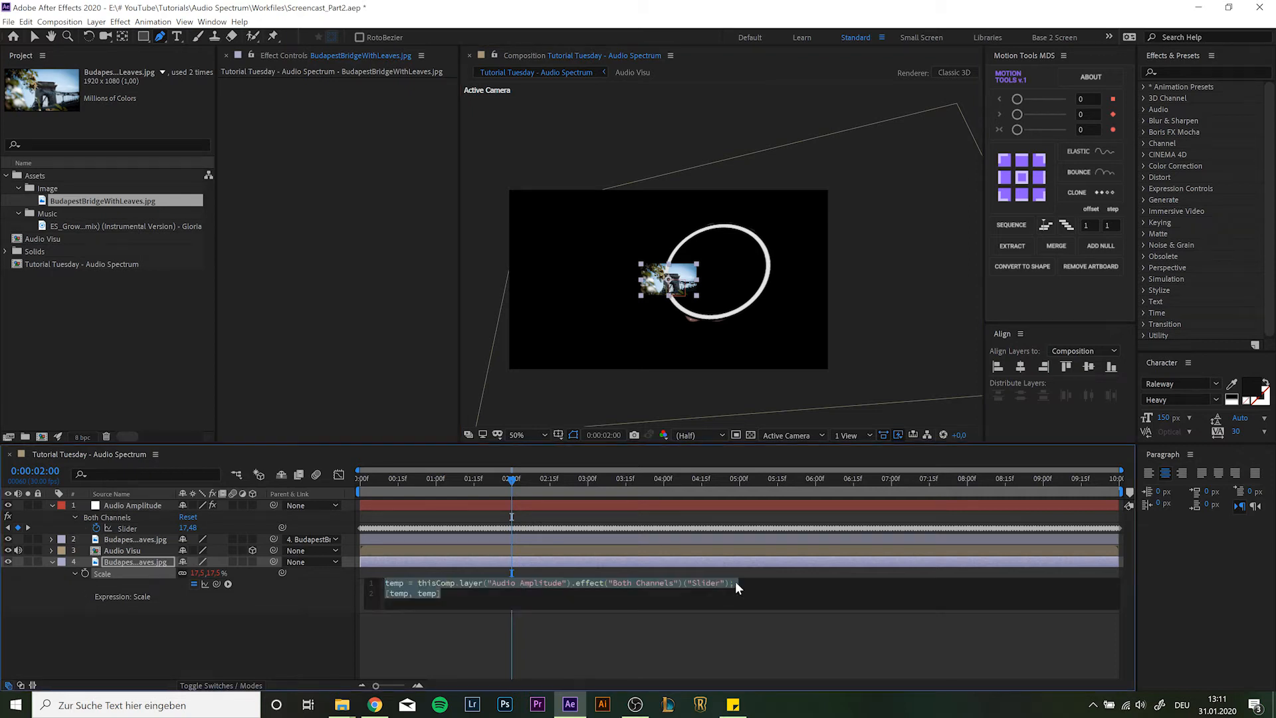
left_click(730, 582)
type("+100")
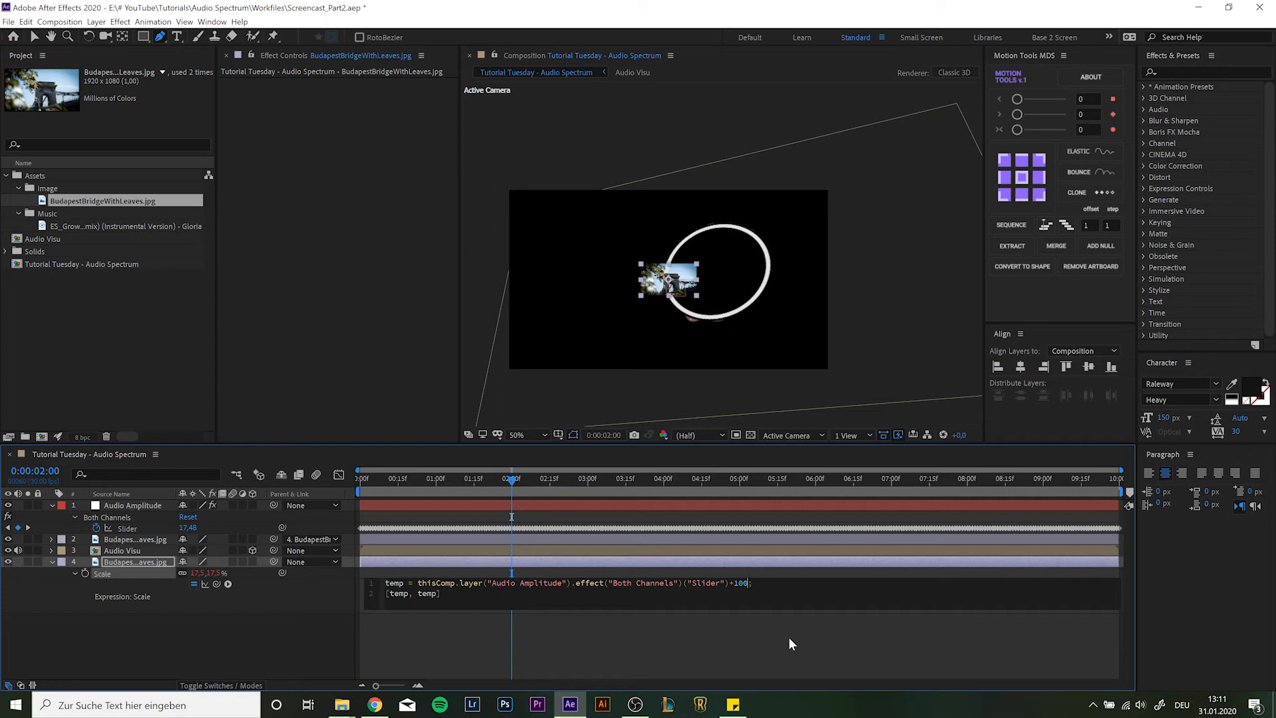
left_click(790, 639)
key("space")
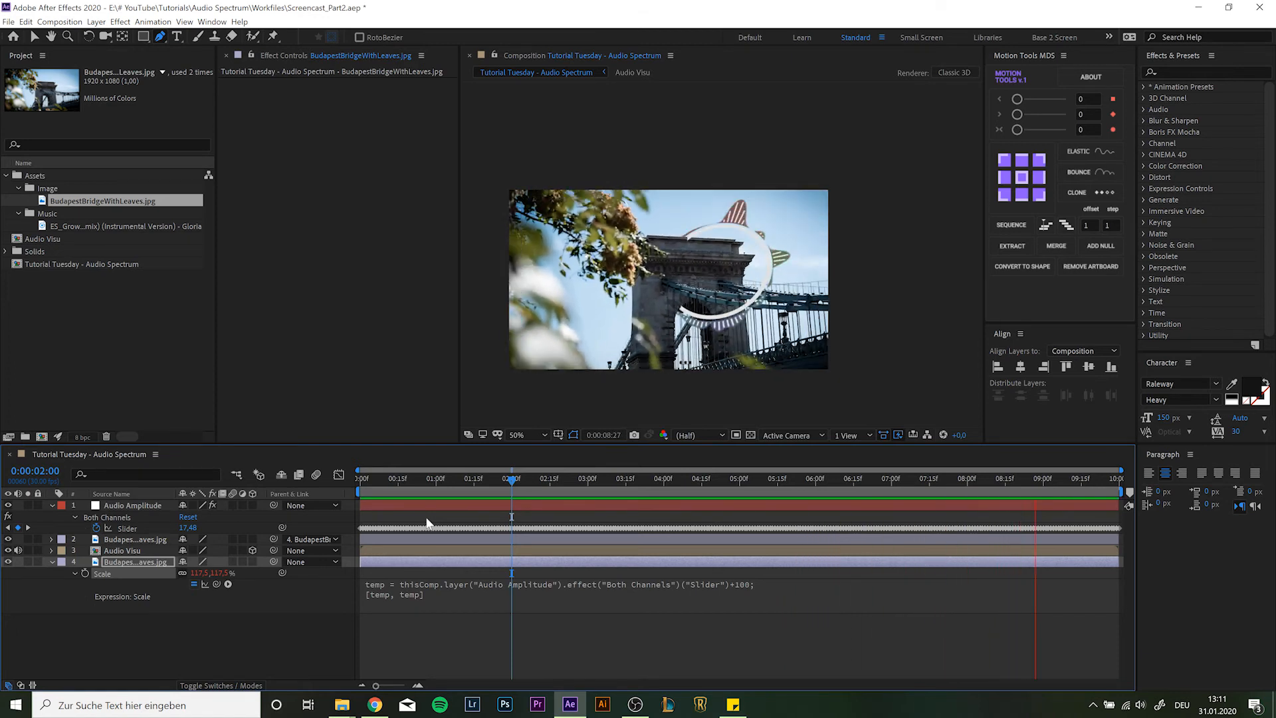
- Give the Audio Amplitude layer's Both Channels Slider the expression linear(effect("Both Channels")("Slider"),10,40,0,40);
left_click(126, 528)
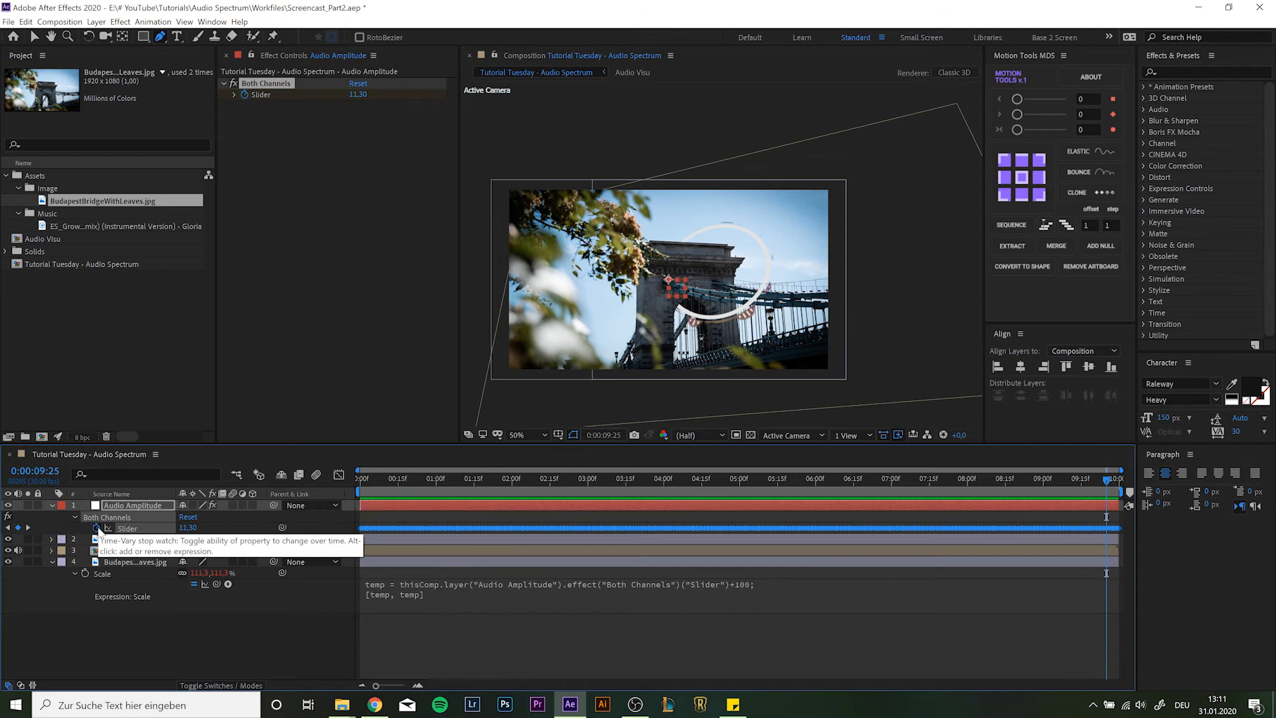
left_click(96, 528, "alt")
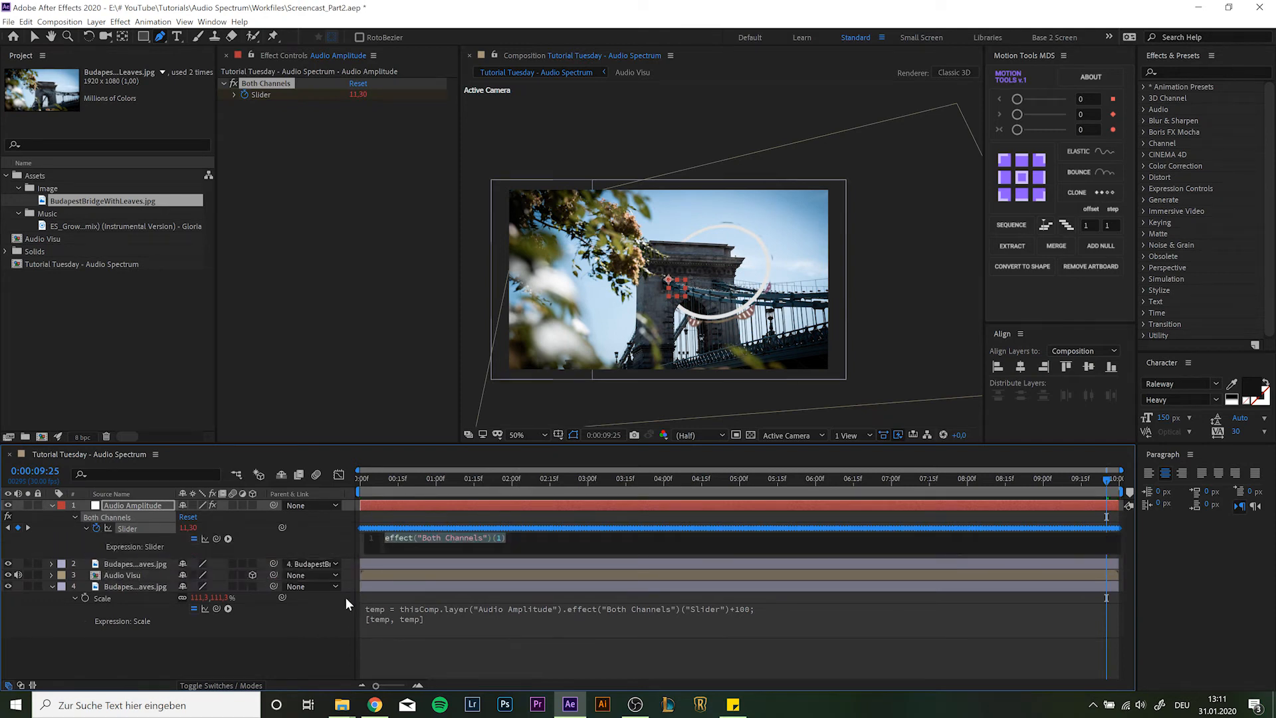
type("linear()")
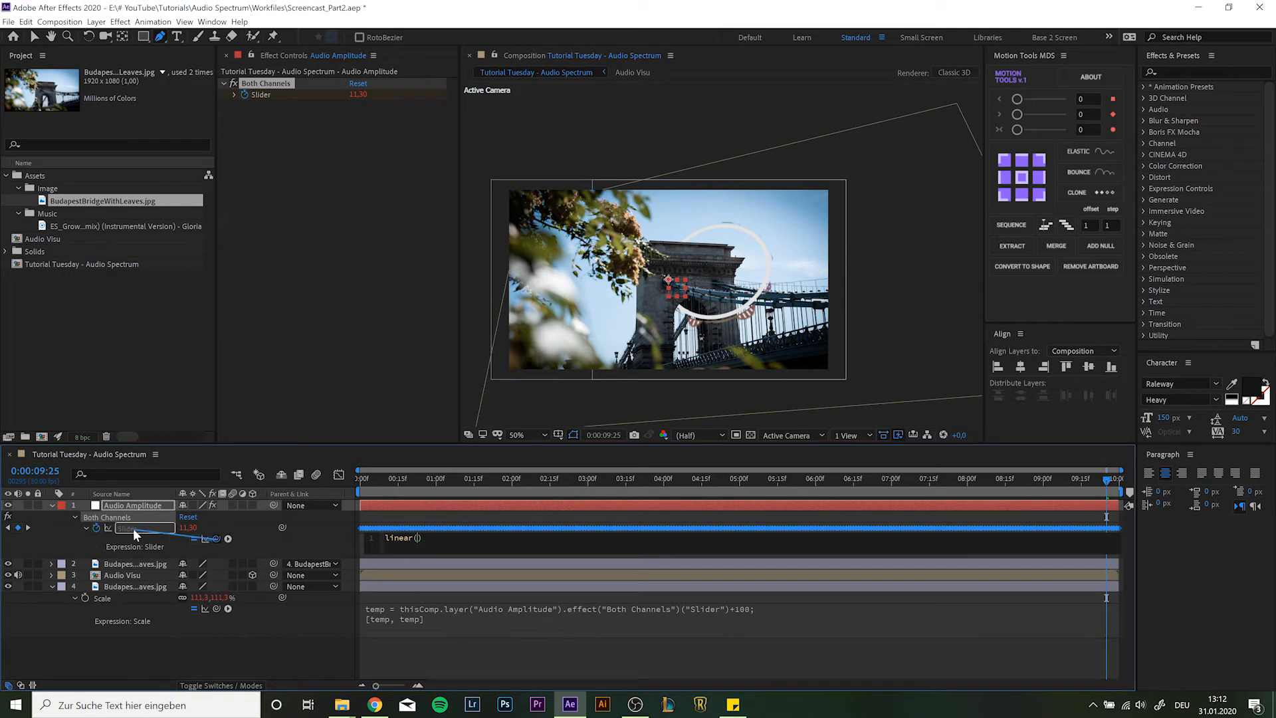
left_click_drag(133, 528, 133, 528)
type(",")
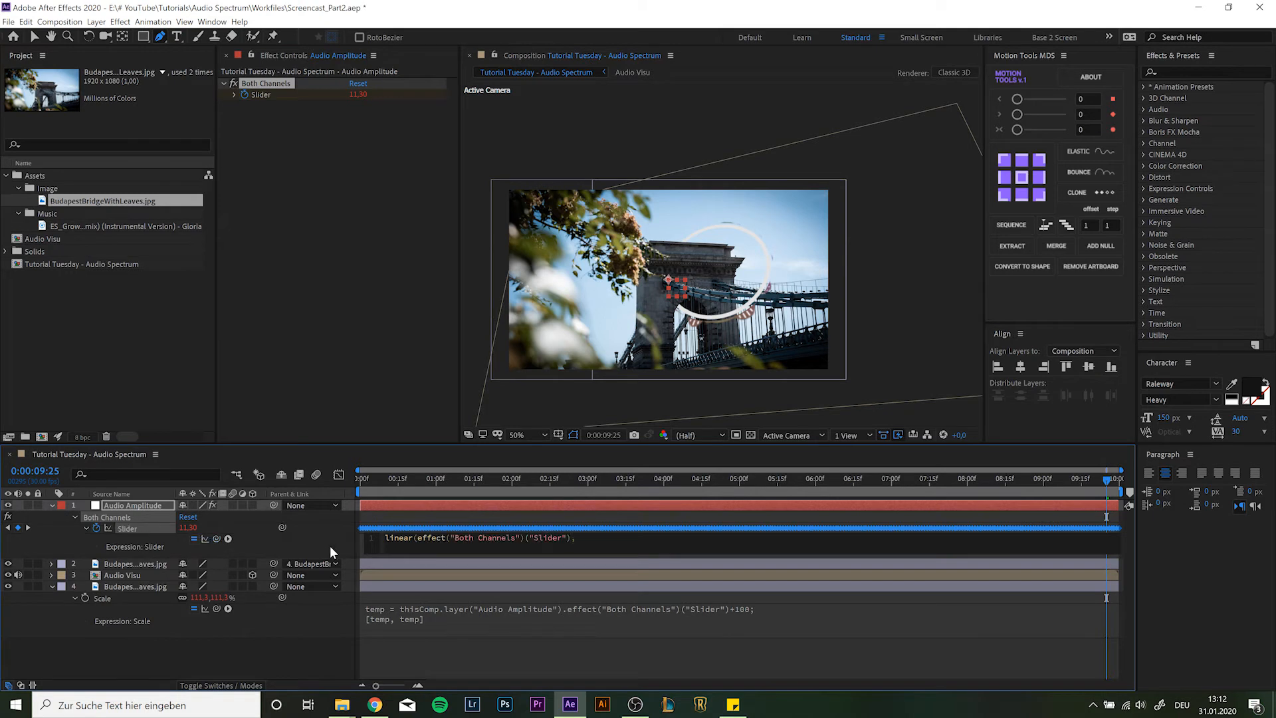
type("10,40,0,40);")
key("KP_Enter")
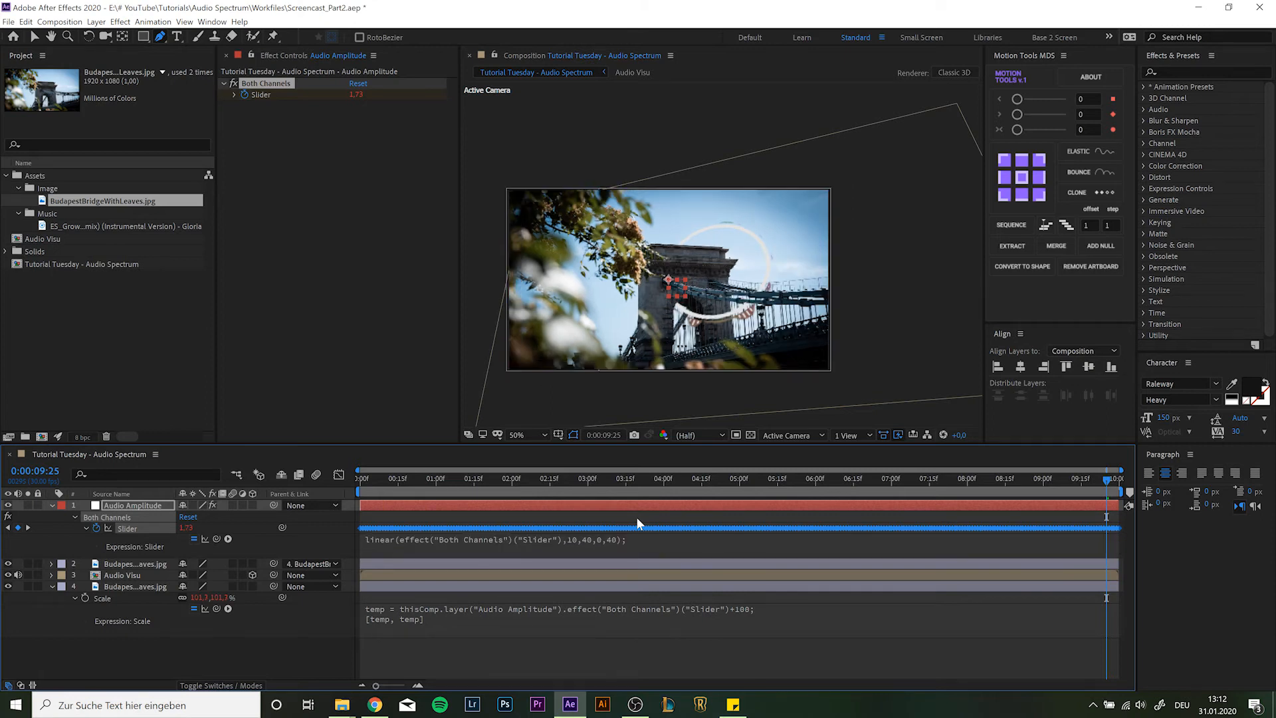
- Divide the Slider value by 50 before the +100 in the original bridge image's Scale expression and preview the motion
left_click_drag(615, 488, 753, 502)
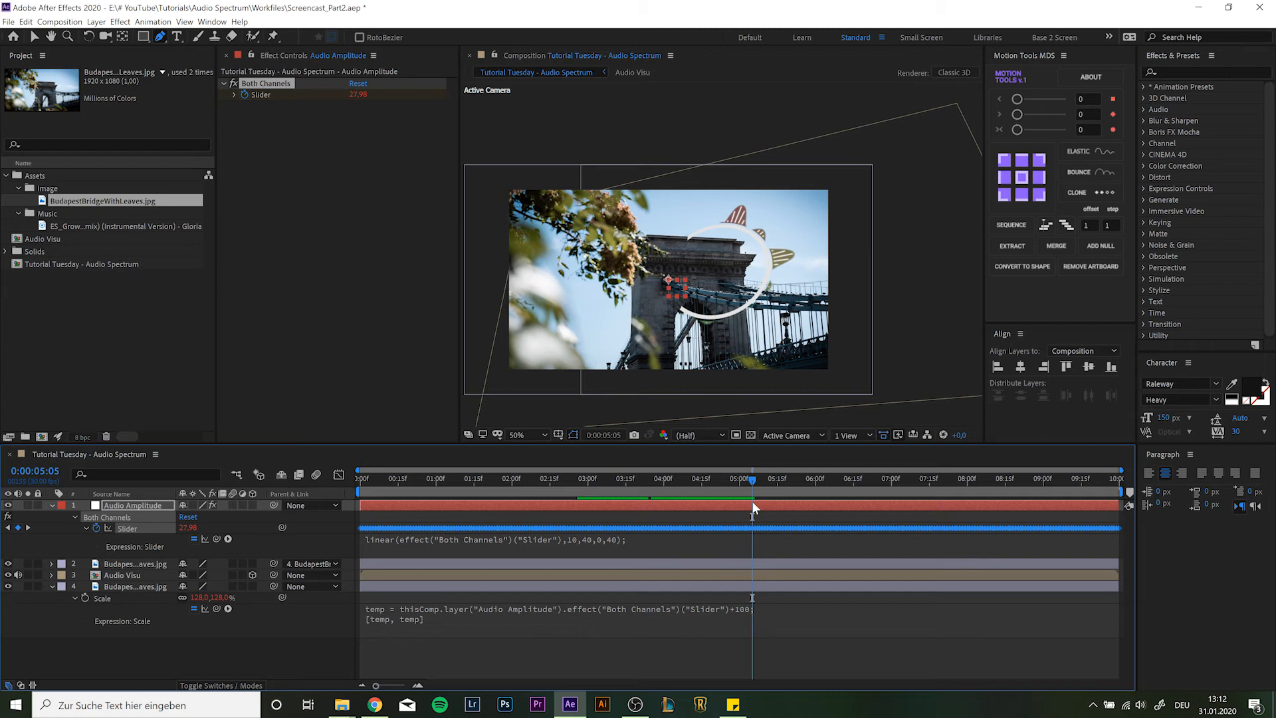
left_click(729, 611)
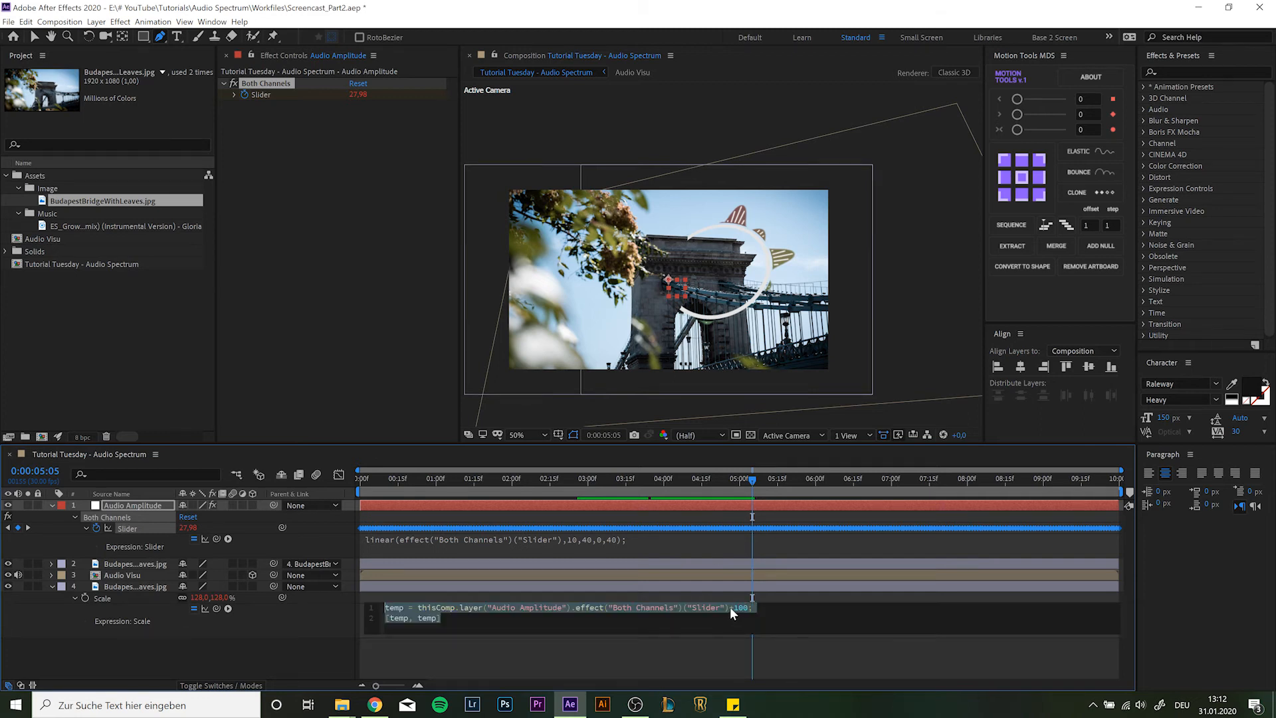
left_click(730, 607)
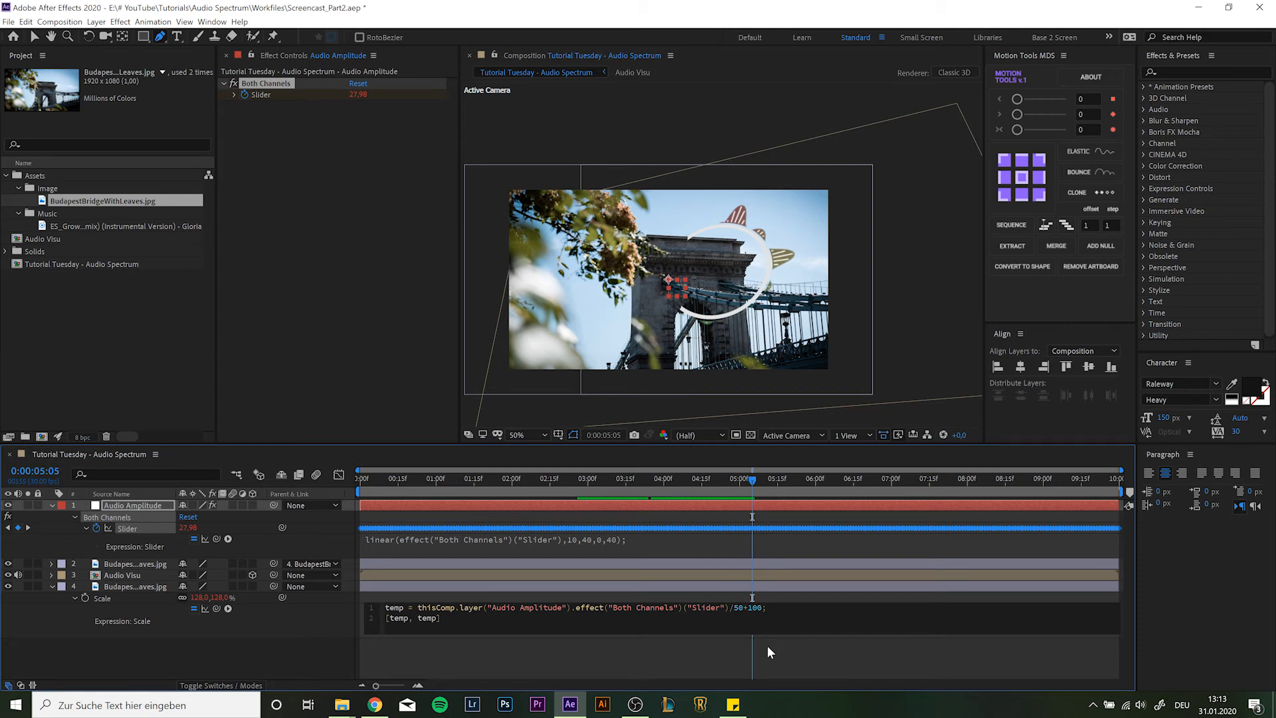
left_click(767, 645)
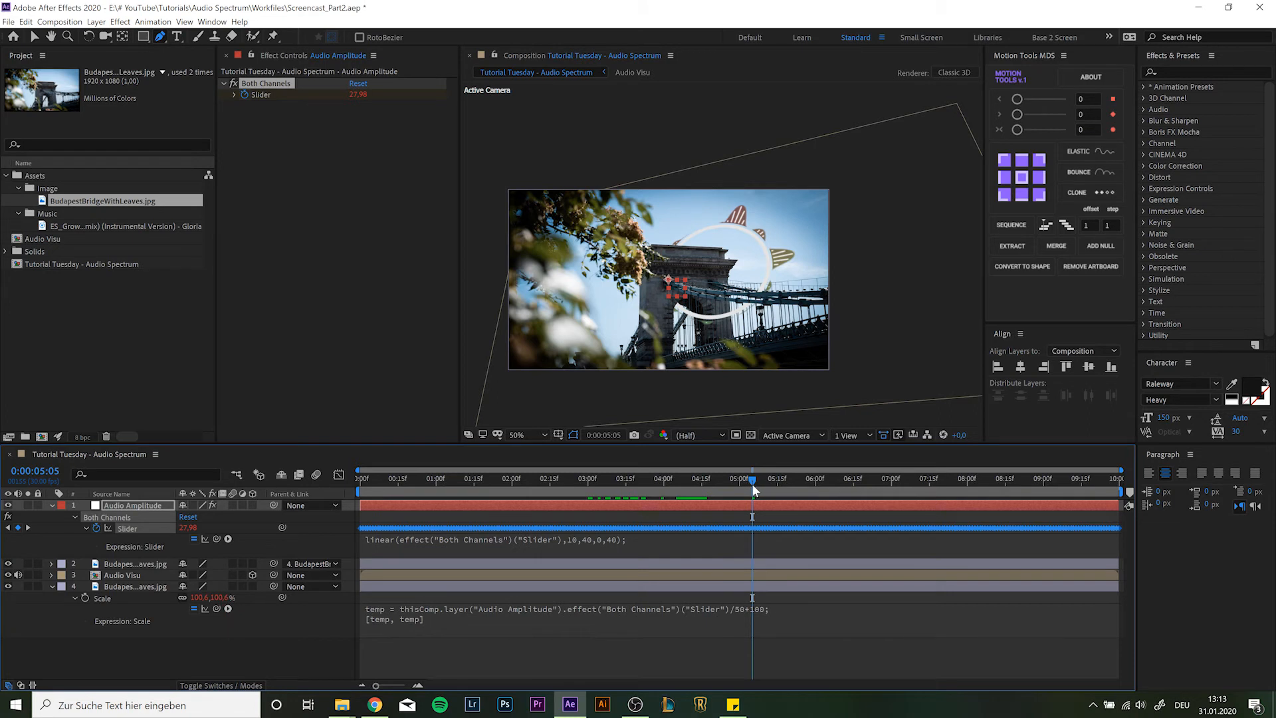
key("space")
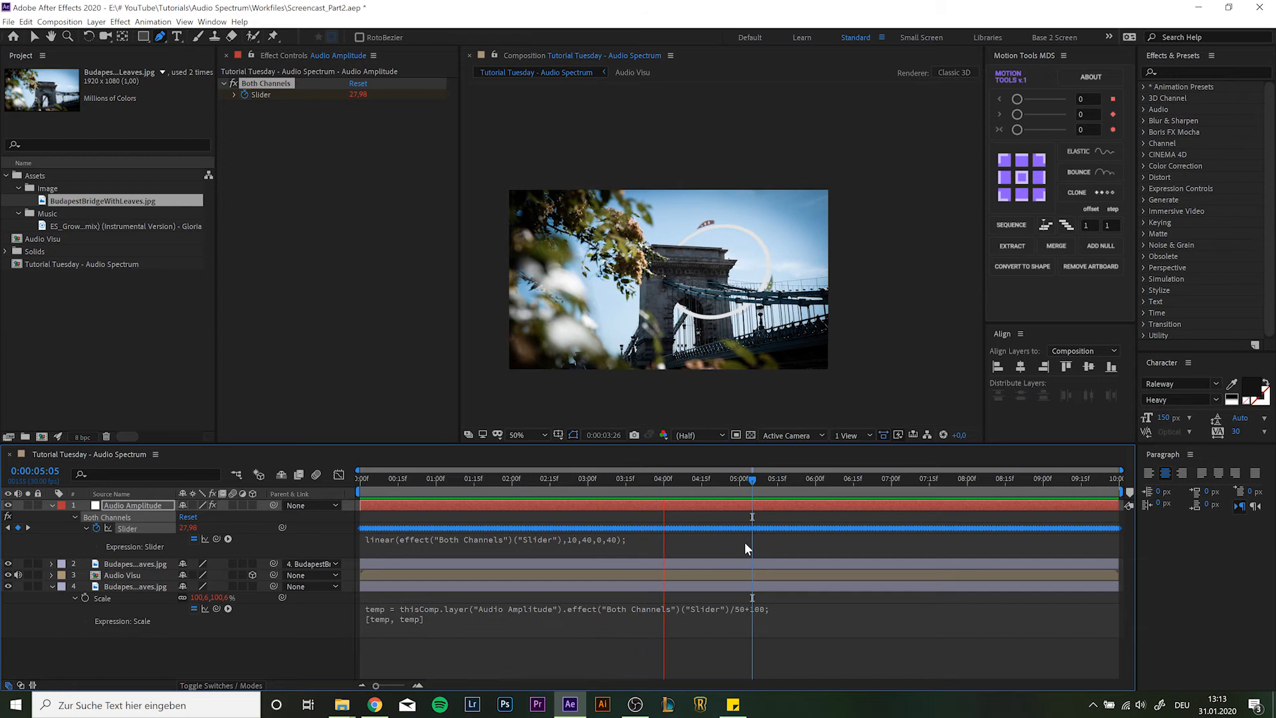
key("space")
- Change the divisor in the original bridge image's Scale expression to 30 and preview the motion
left_click(744, 609)
type("3")
left_click(779, 646)
key("space")
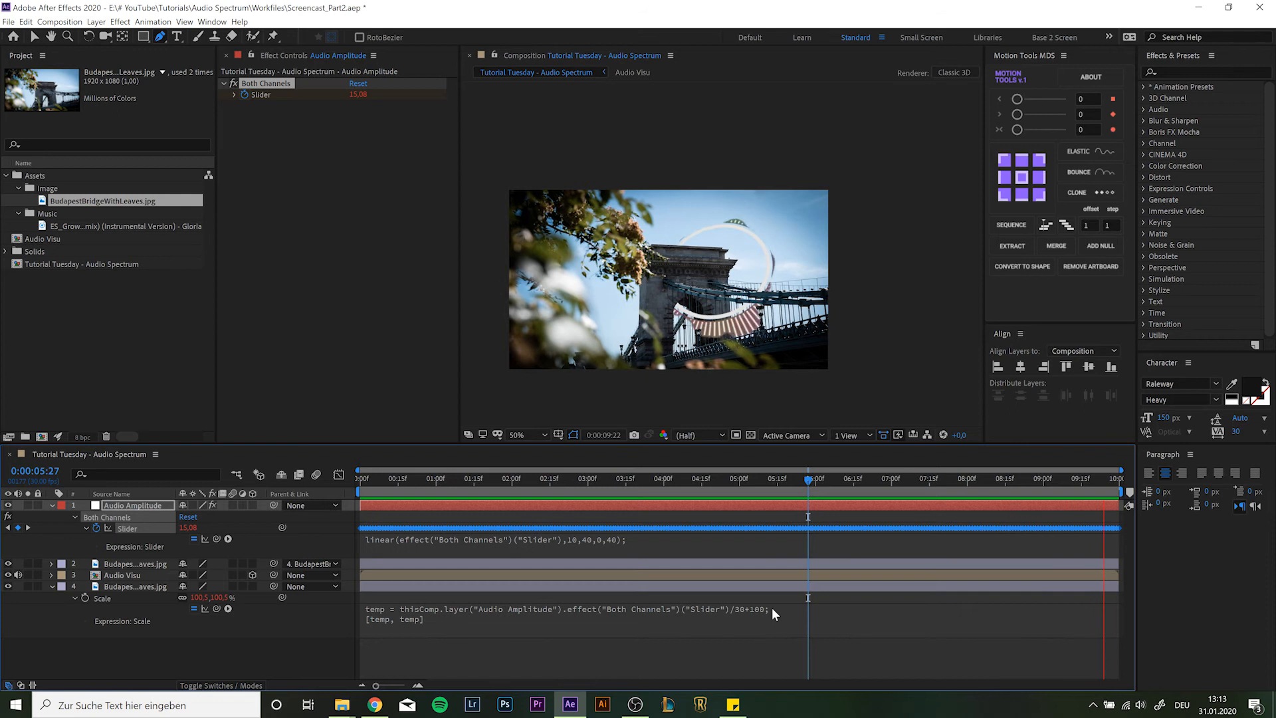
- Apply the non-legacy Gaussian Blur effect to the original bridge image layer with Repeat Edge Pixels enabled
left_click(133, 586)
key("ctrl+space")
type("gaus")
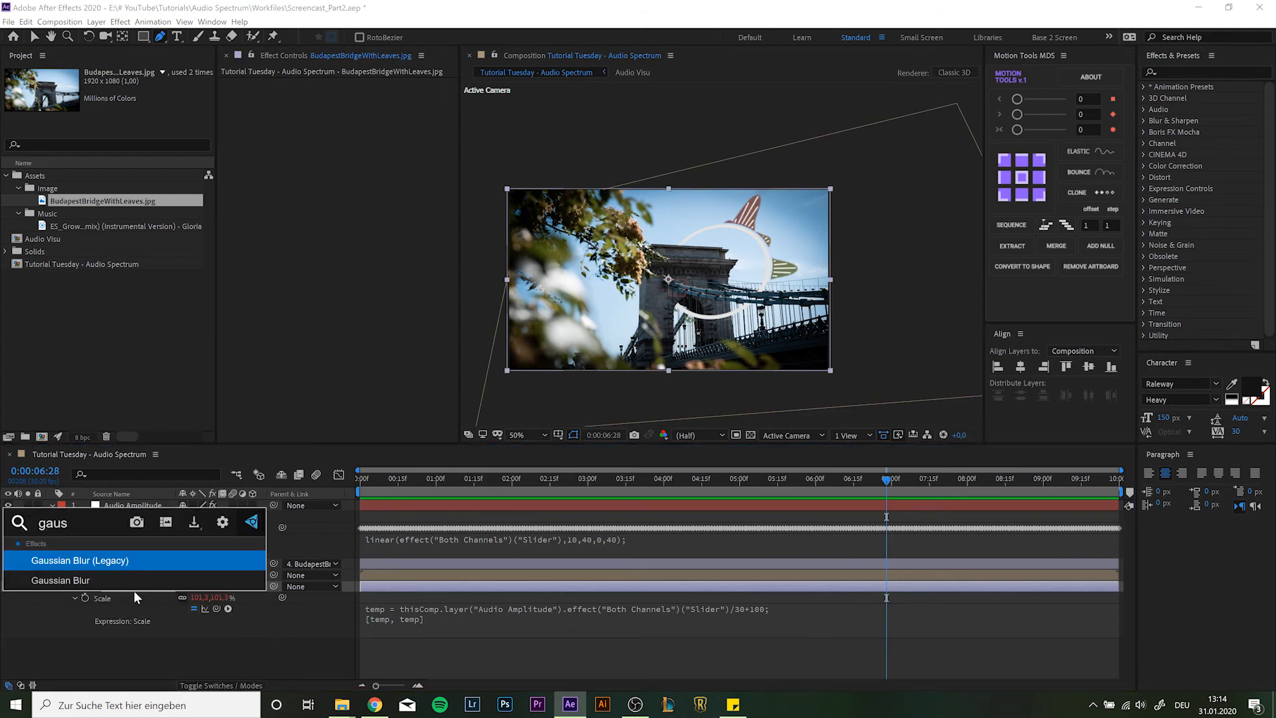
key("Down")
key("Return")
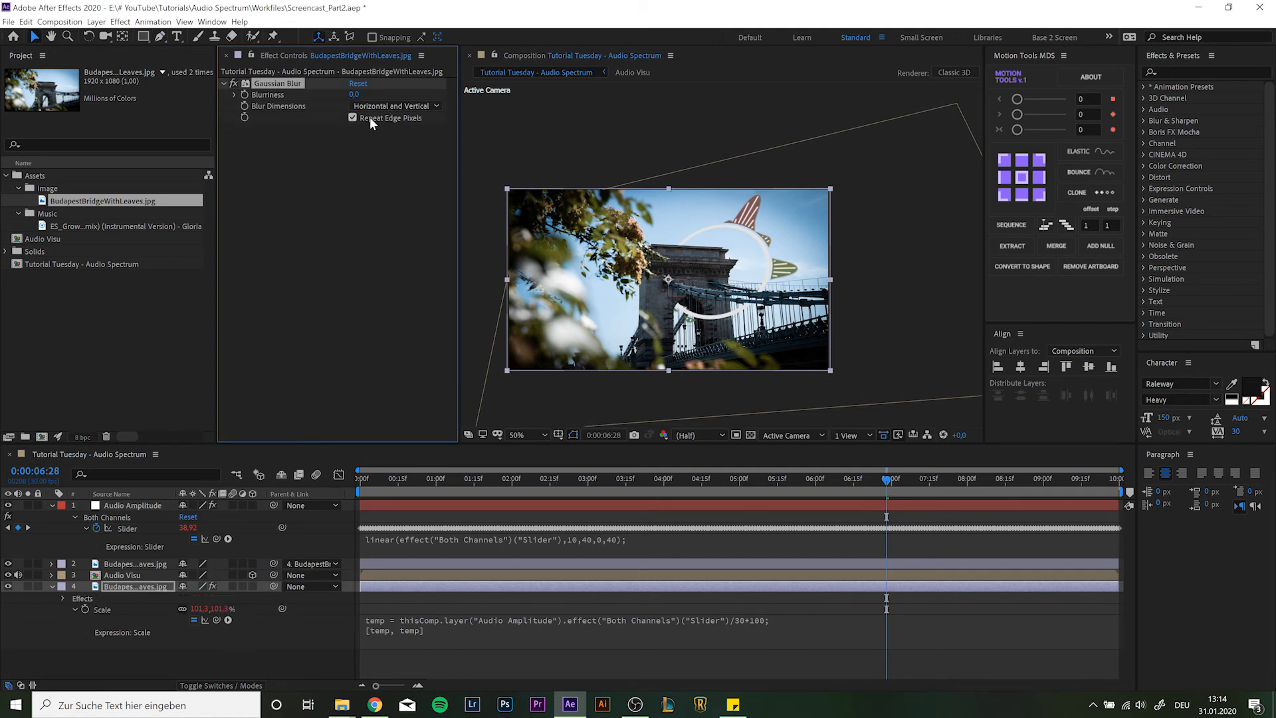
- Link the Gaussian Blur's Blurriness on the original bridge image layer to Audio Amplitude's Both Channels Slider with an expression
left_click(244, 96, "alt")
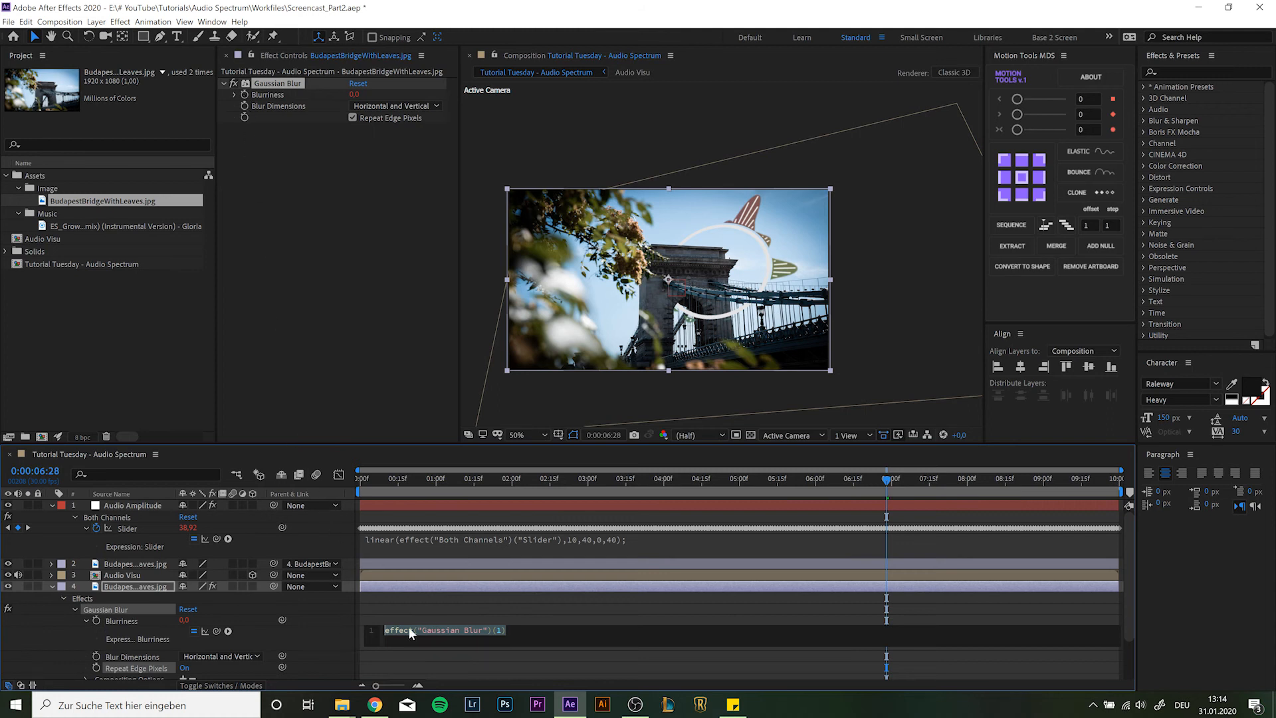
left_click_drag(217, 631, 127, 532)
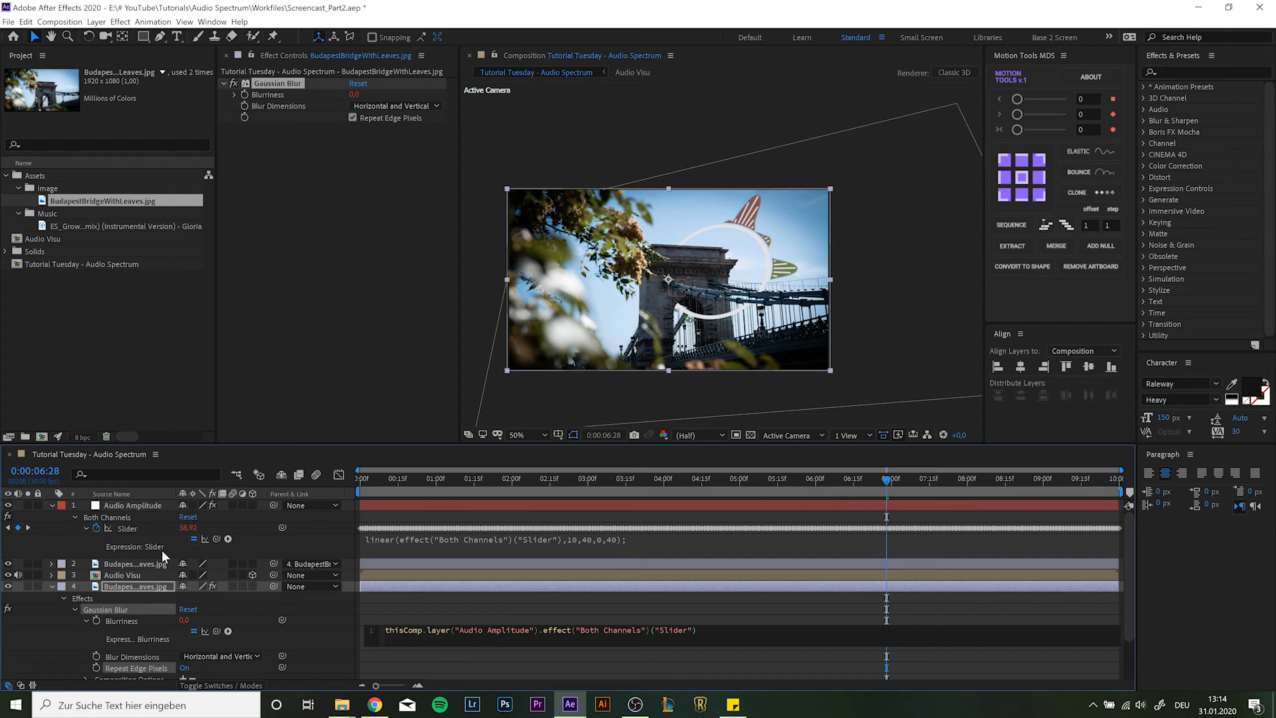
left_click(629, 632)
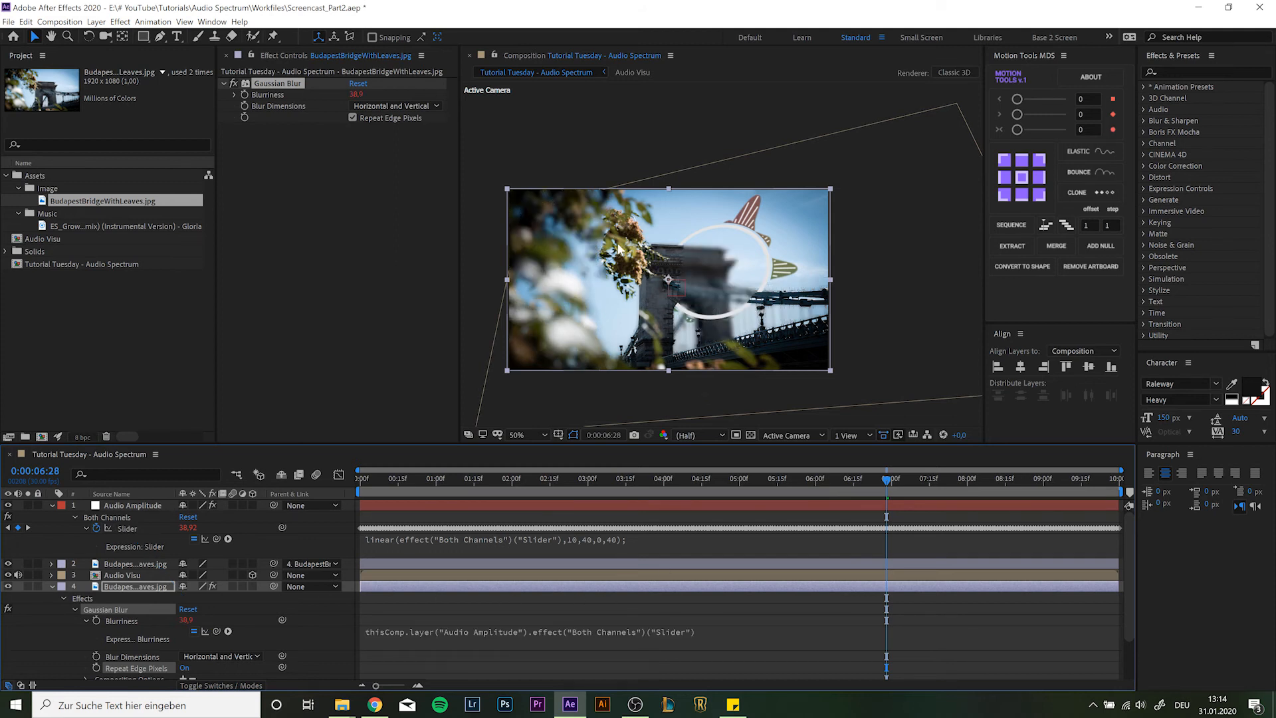
- Copy the Gaussian Blur effect from the original bridge image layer to the masked bridge image layer
left_click(137, 563)
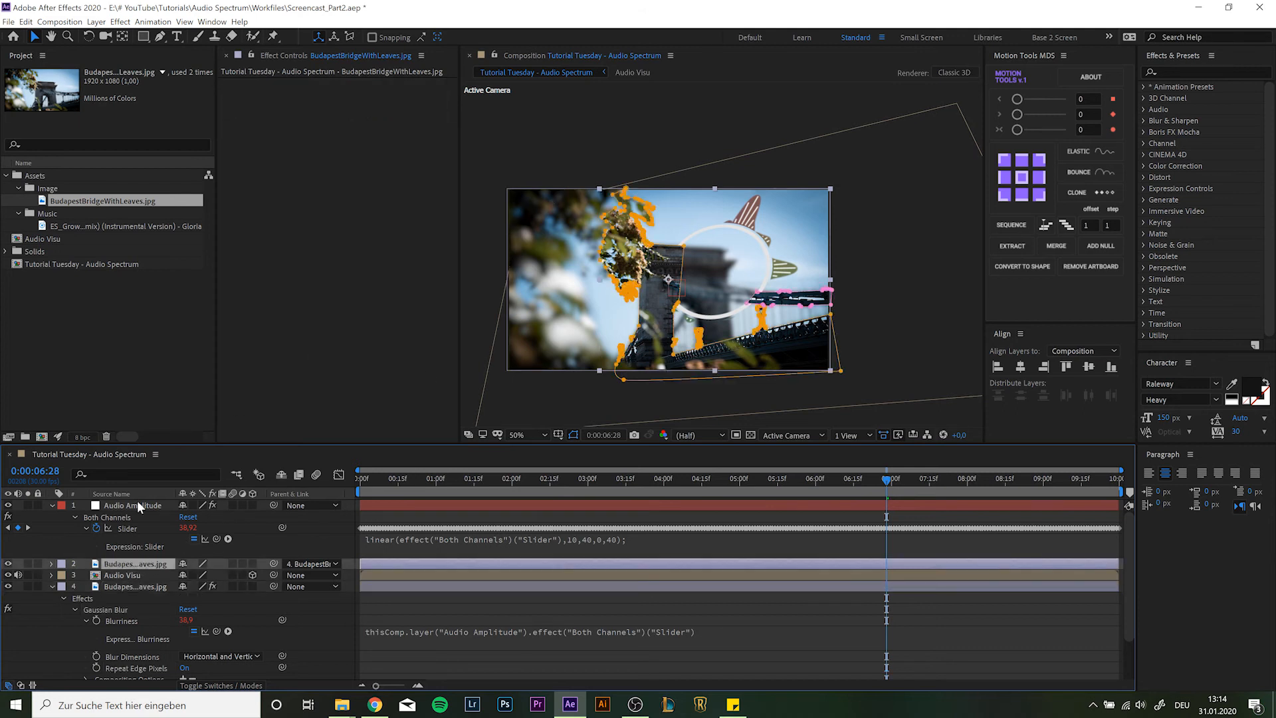
left_click(108, 610)
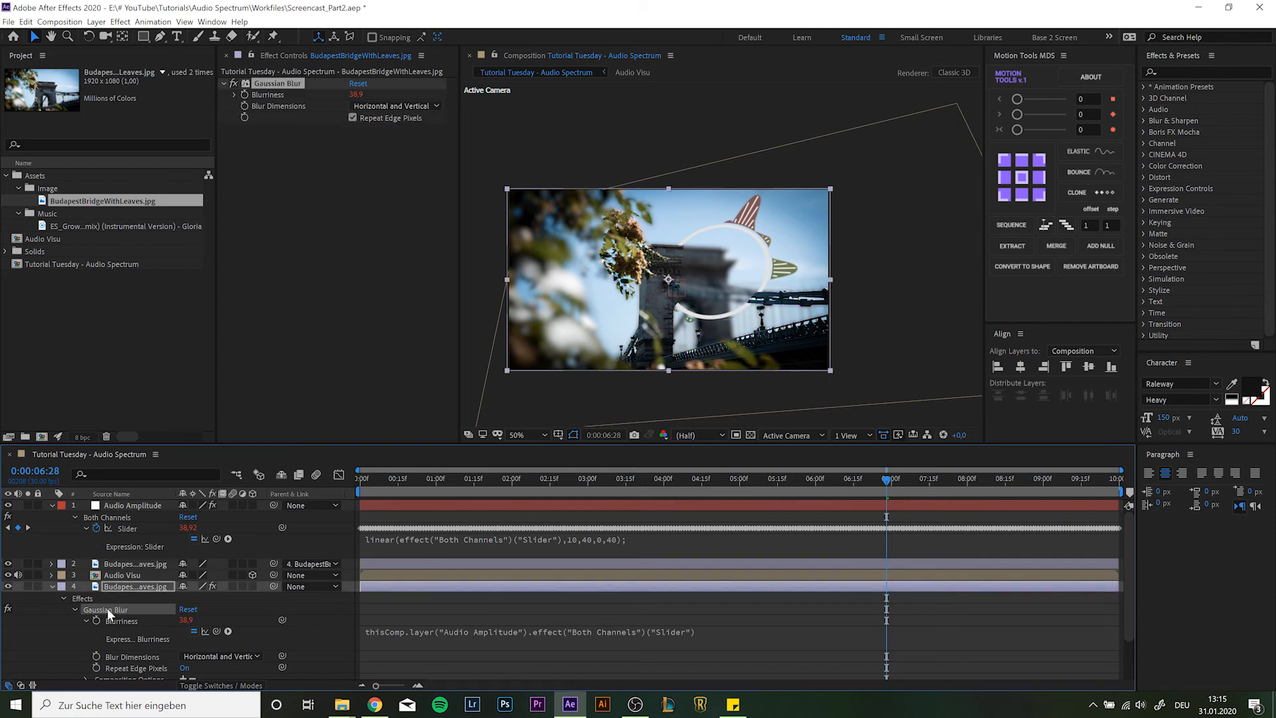
left_click(118, 564)
key("ctrl+v")
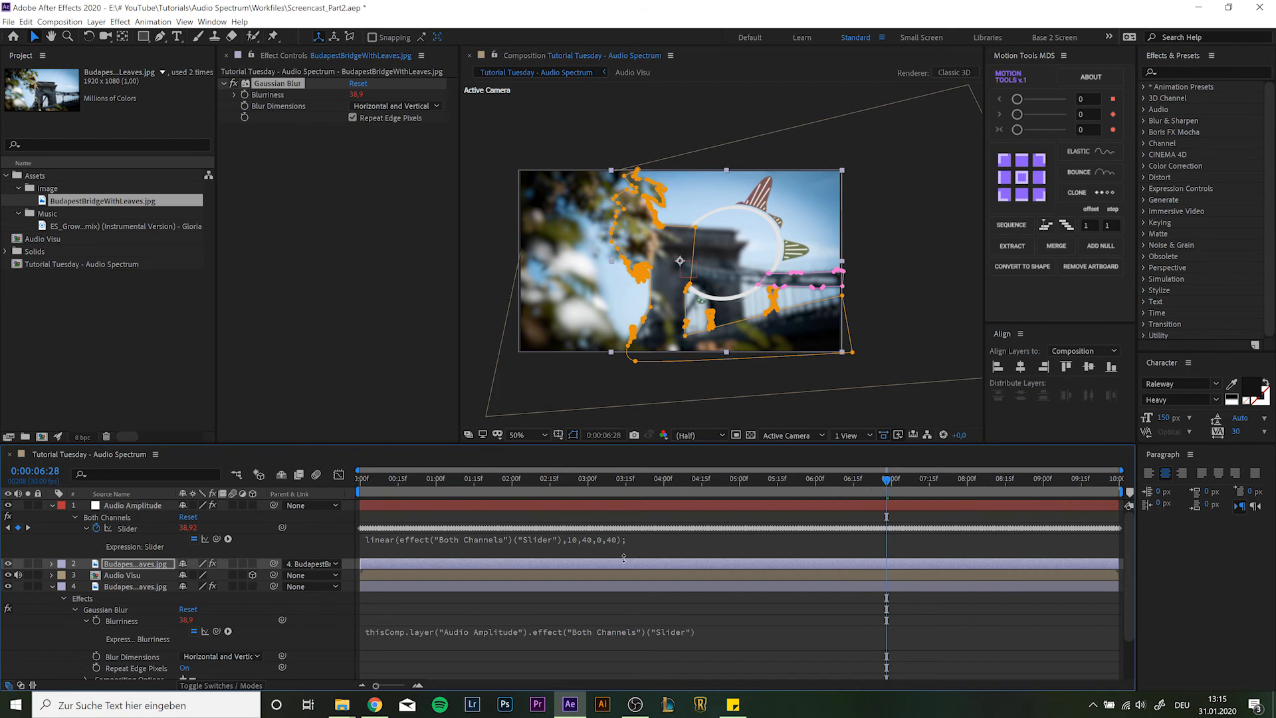
- Append /10 to the Blurriness expression on the original bridge image layer
left_click(653, 627)
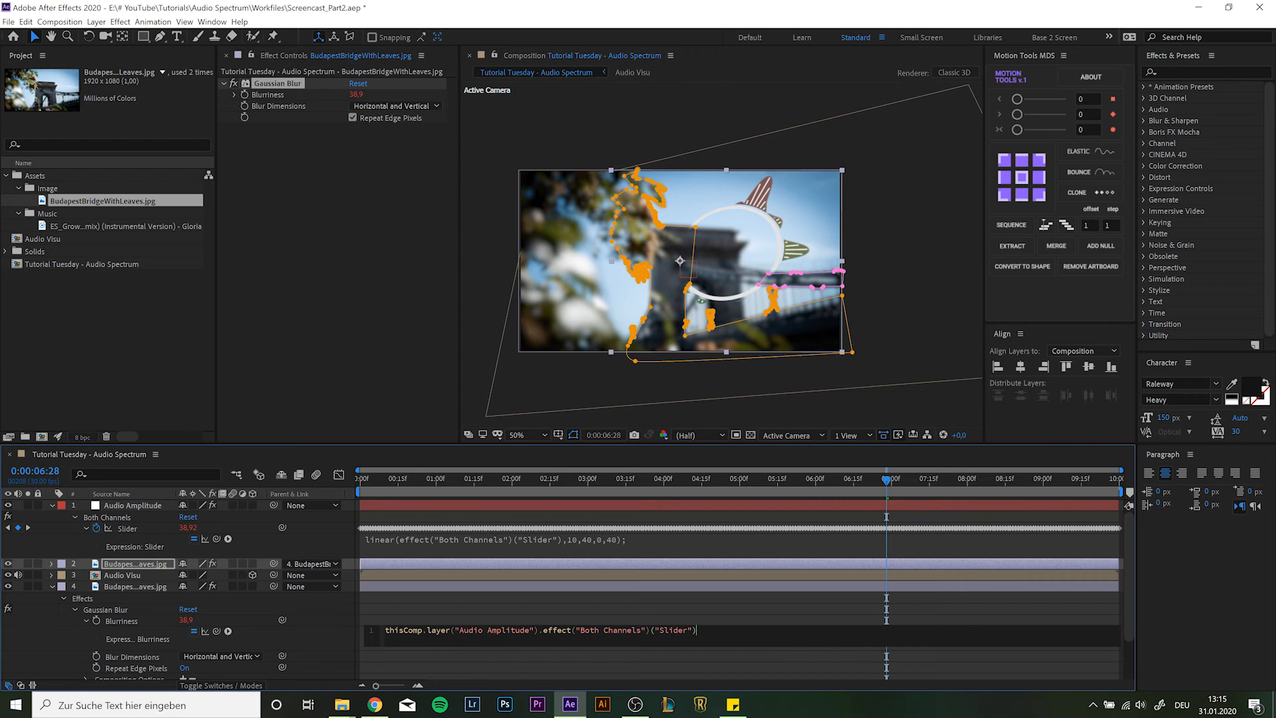
type("/10")
left_click(737, 643)
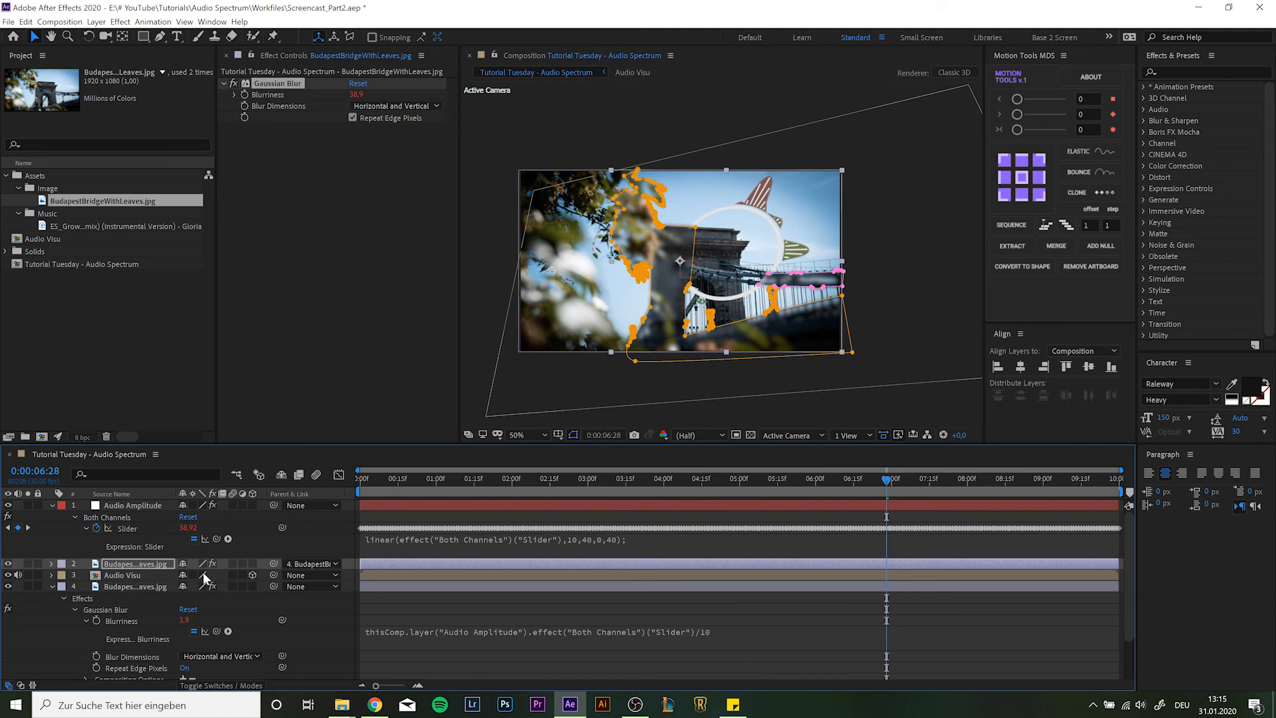
- Append /10 to the masked bridge image layer's Blurriness expression and preview the composition from its first frame
key("e")
key("e")
left_click(668, 597)
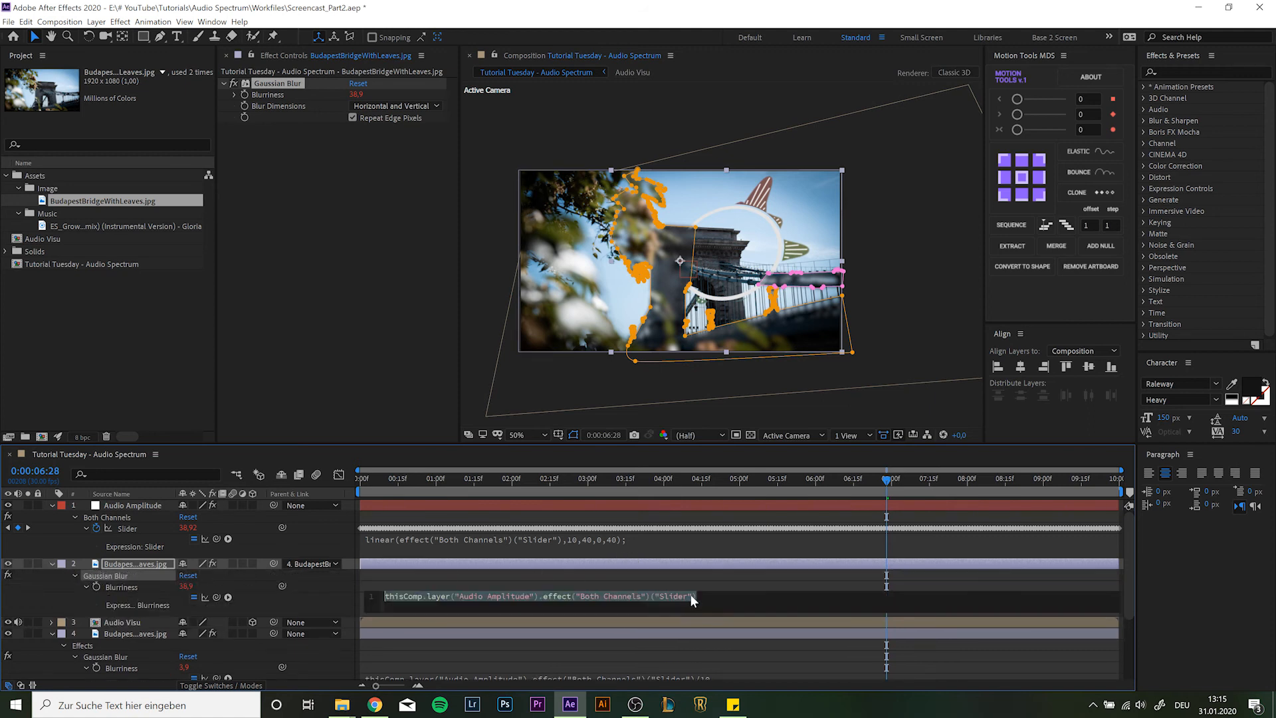
left_click(697, 597)
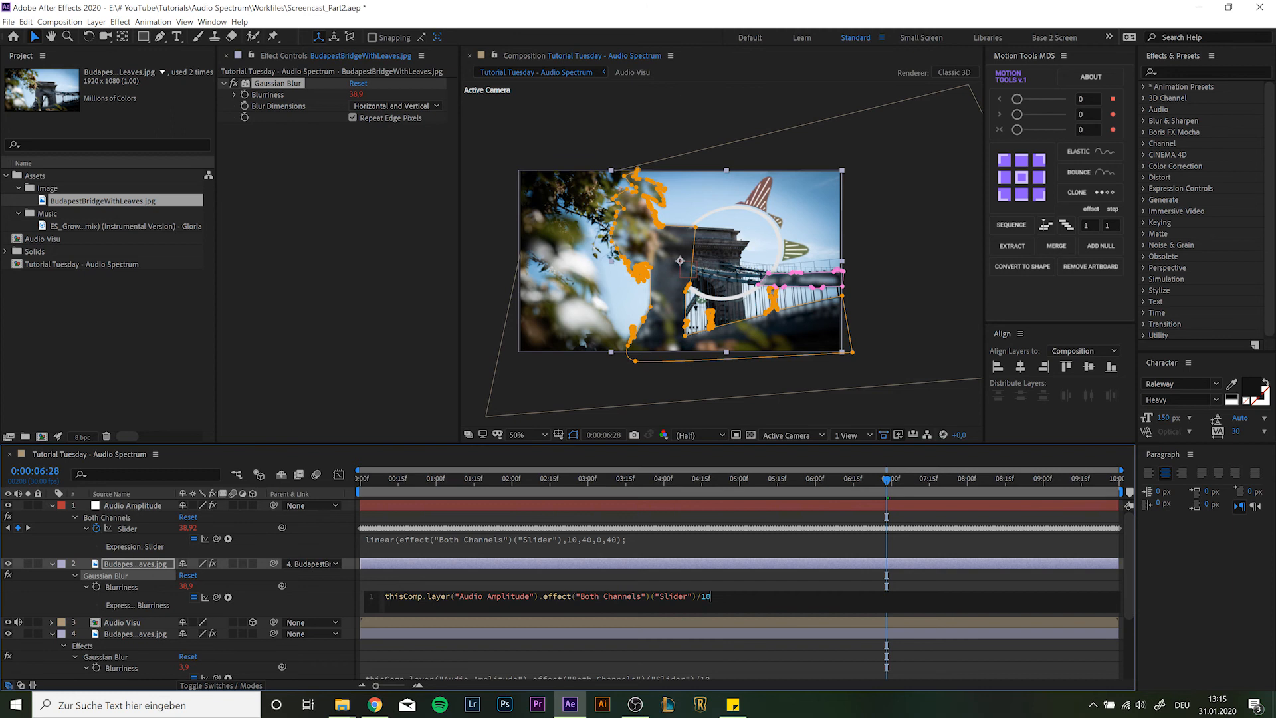
key("KP_Enter")
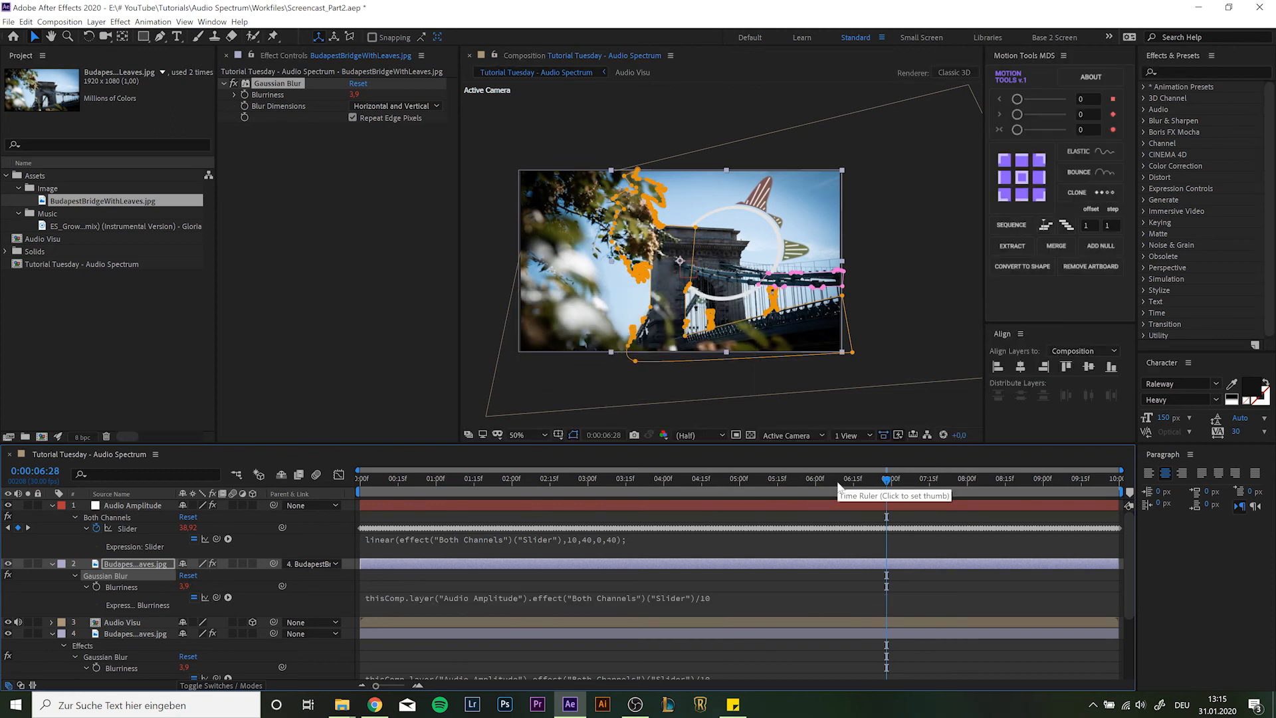
key("Home")
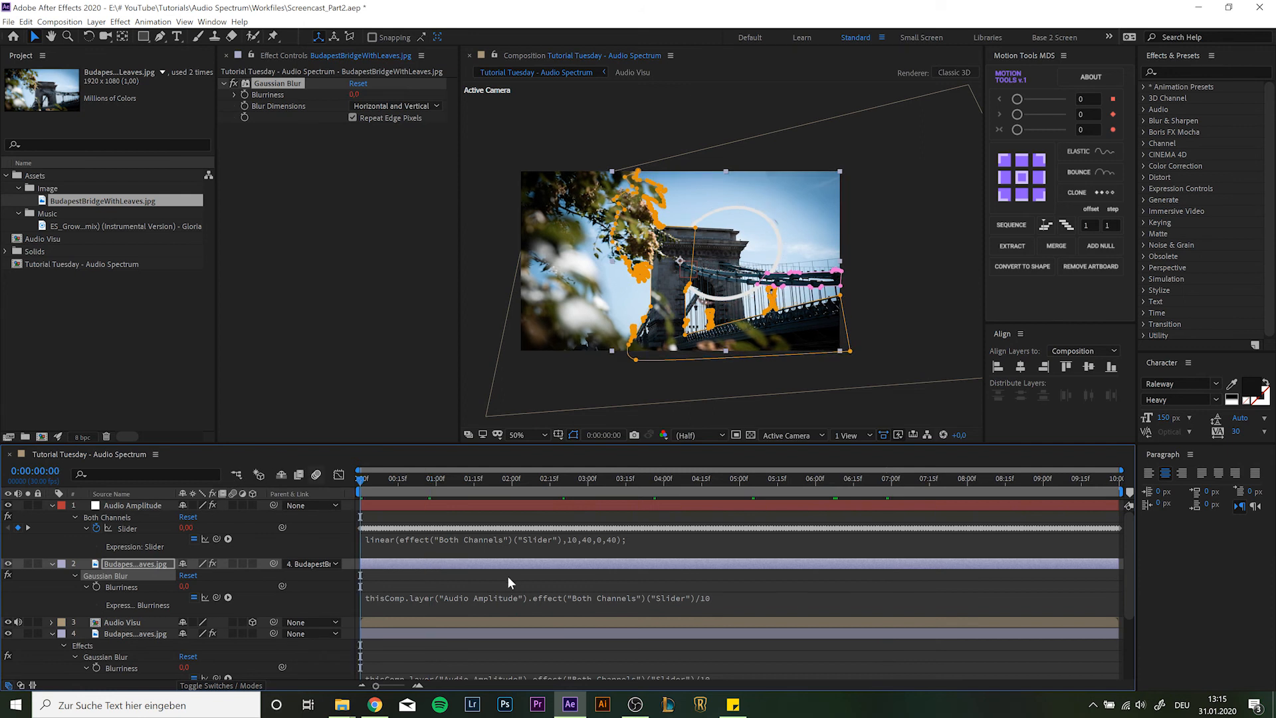
left_click(520, 584)
key("space")
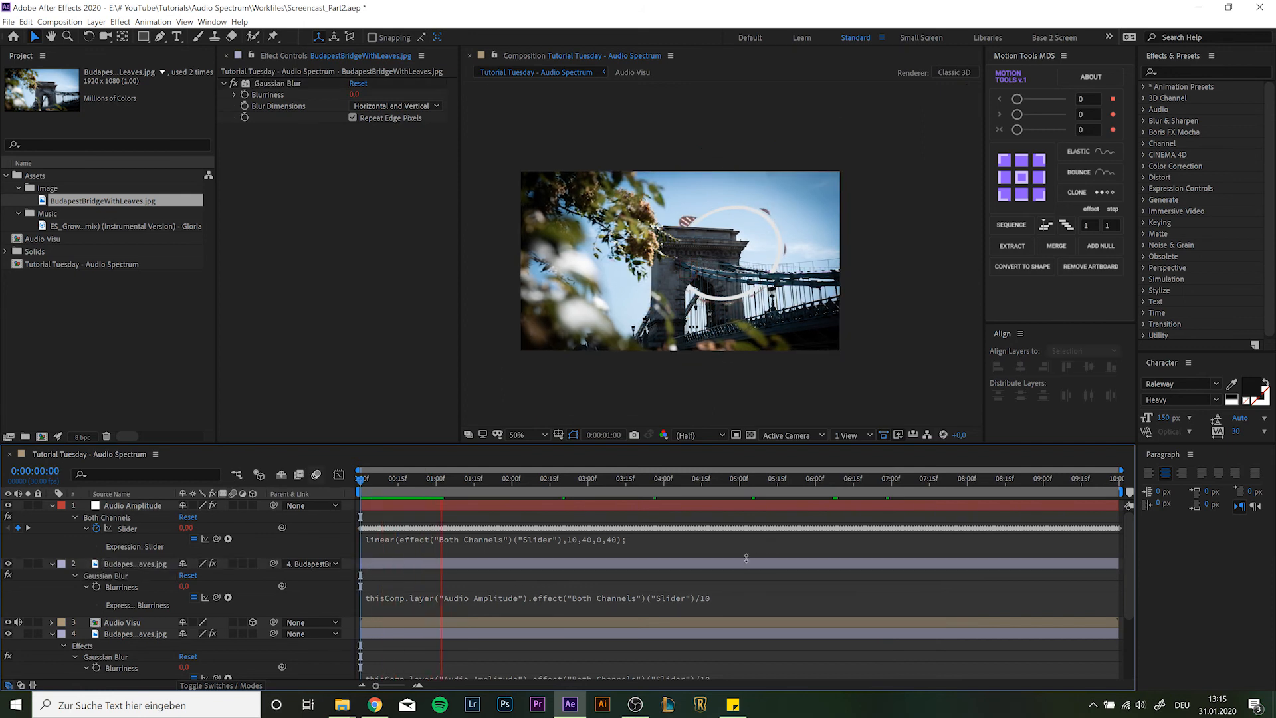